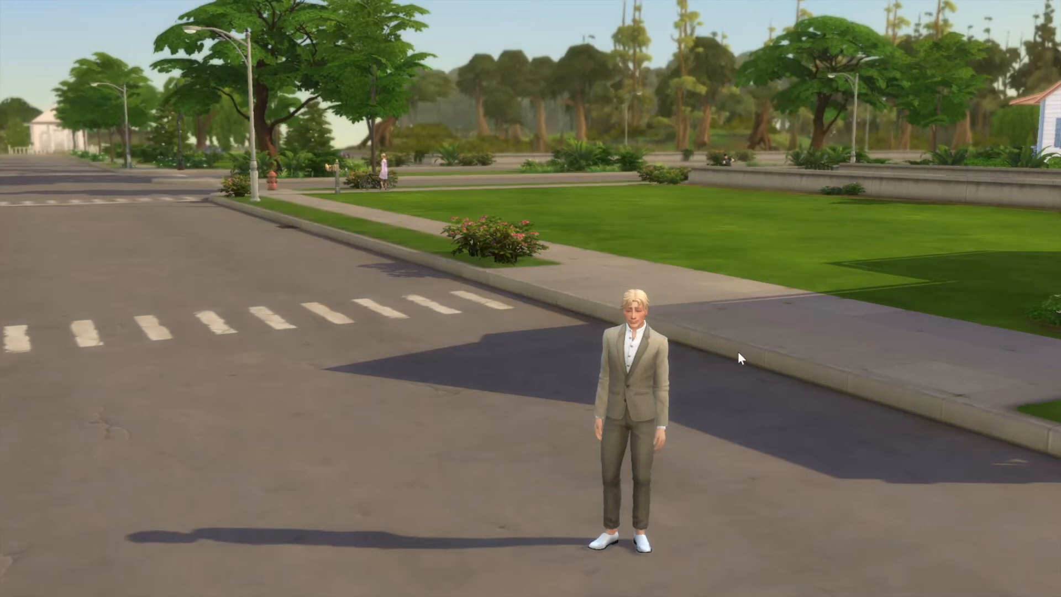
Frame a waist-up close-up of the Sim in camera mode
scroll(738, 352, "up", 1)
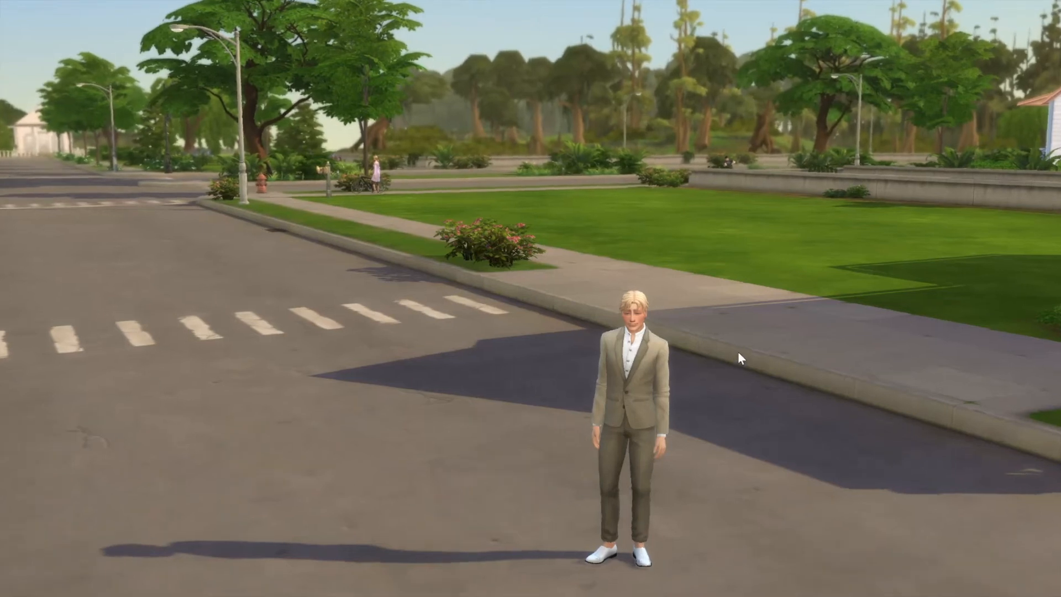
scroll(738, 351, "up", 6)
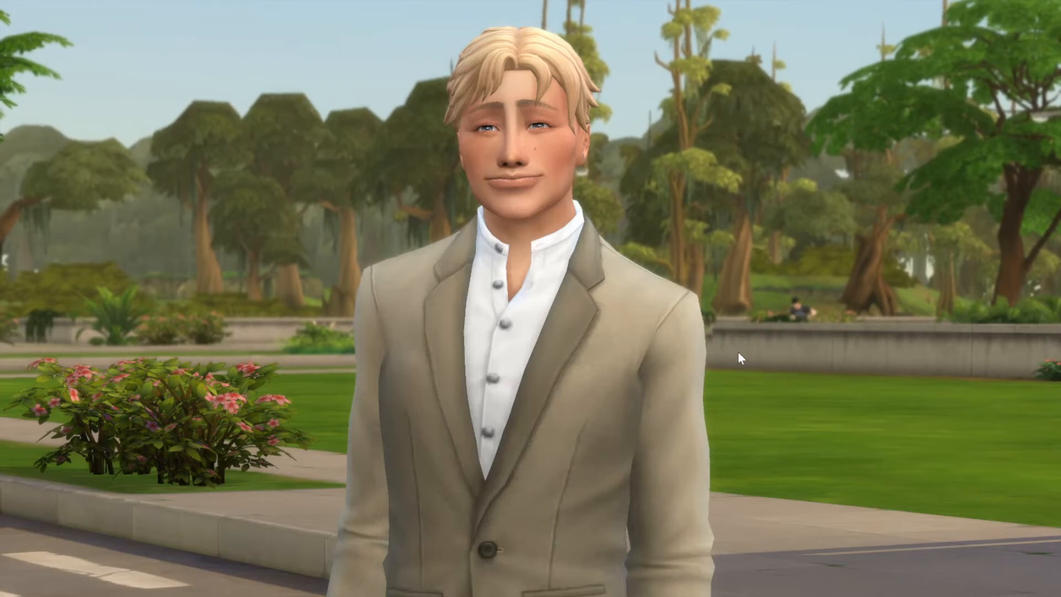
Move the camera away from the Sim to view the green house and street, and recall saved camera position 6
scroll(738, 352, "down", 6)
scroll(738, 351, "down", 3)
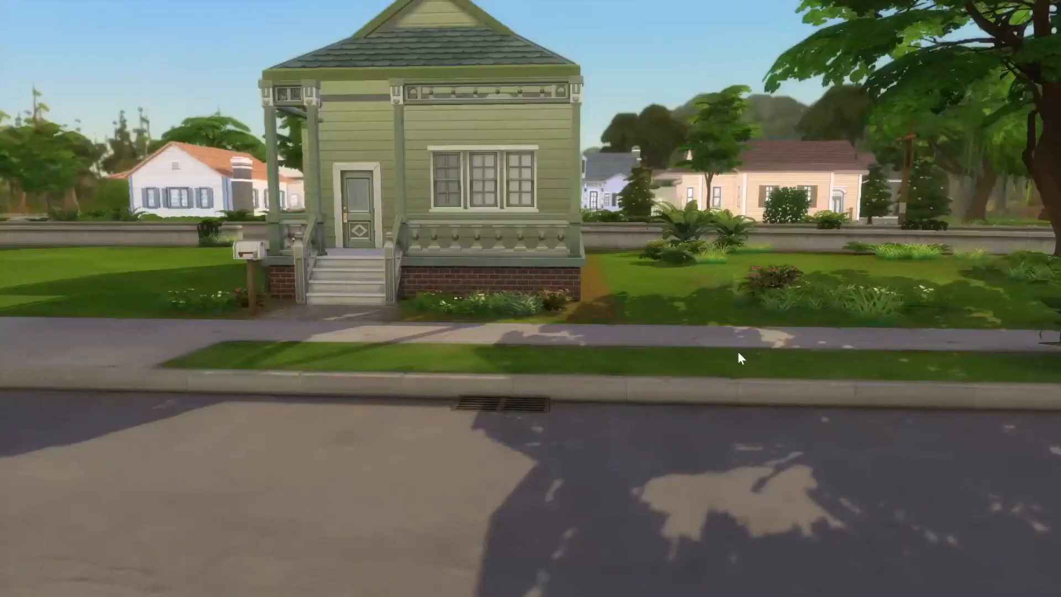
scroll(738, 352, "down", 4)
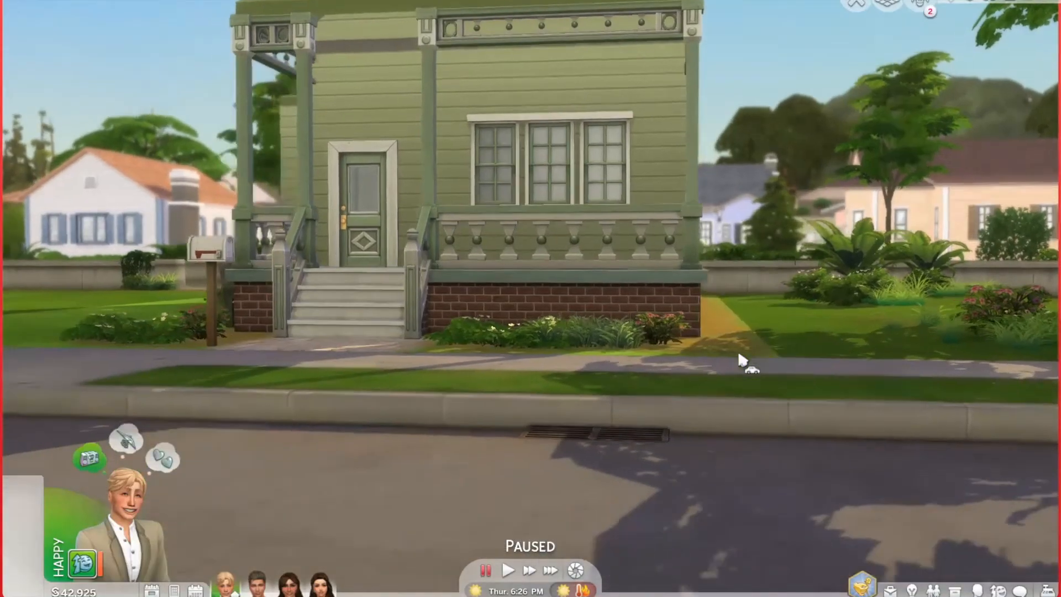
key("s")
key("a")
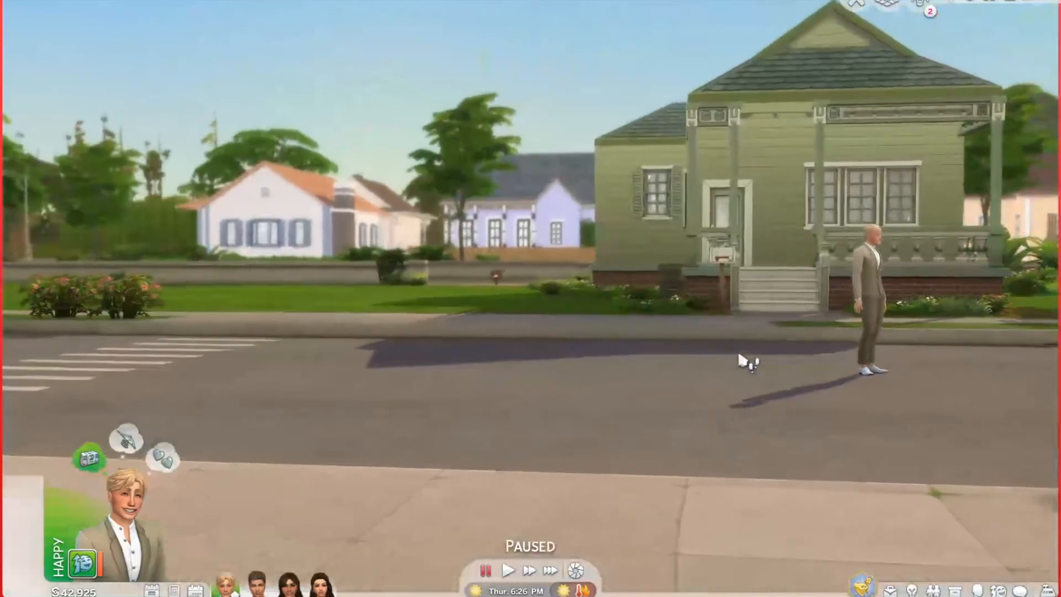
key("Tab")
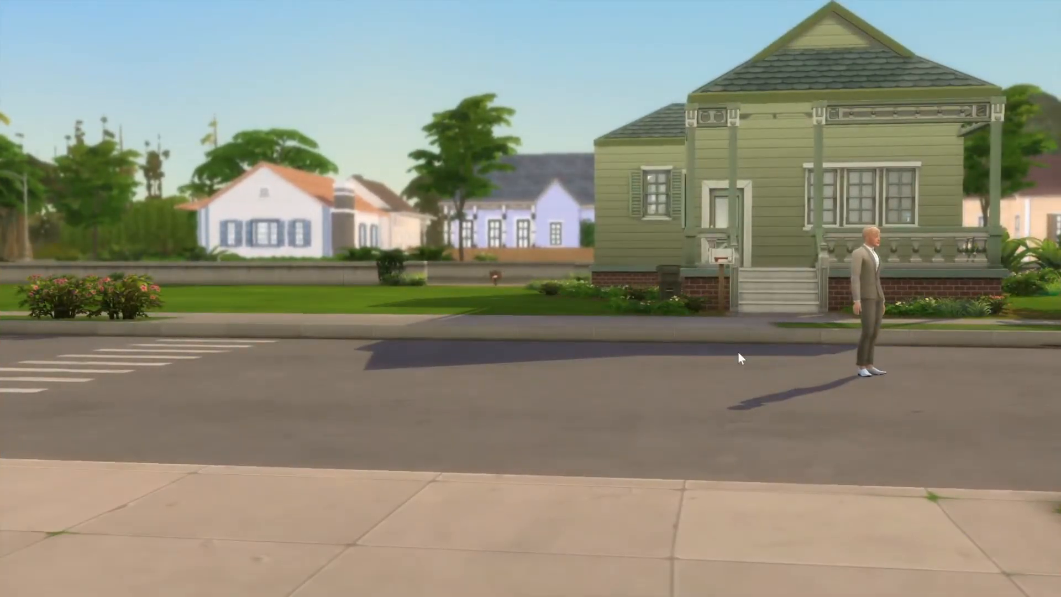
key("6")
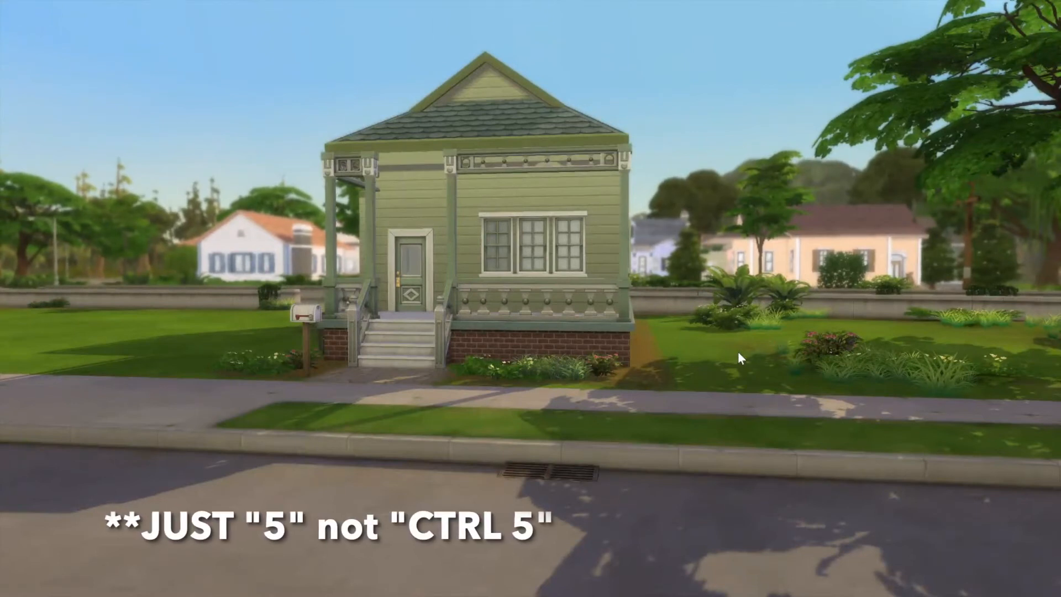
Recall saved camera position 5, capture a screenshot of the Sim's close-up, and return to live mode
key("5")
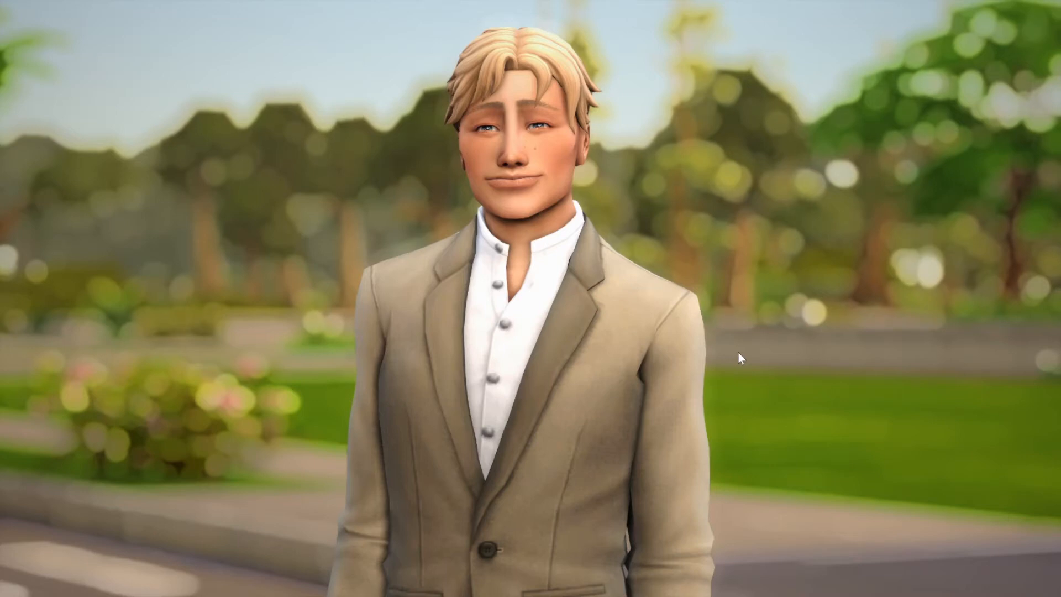
key("End")
key("Tab")
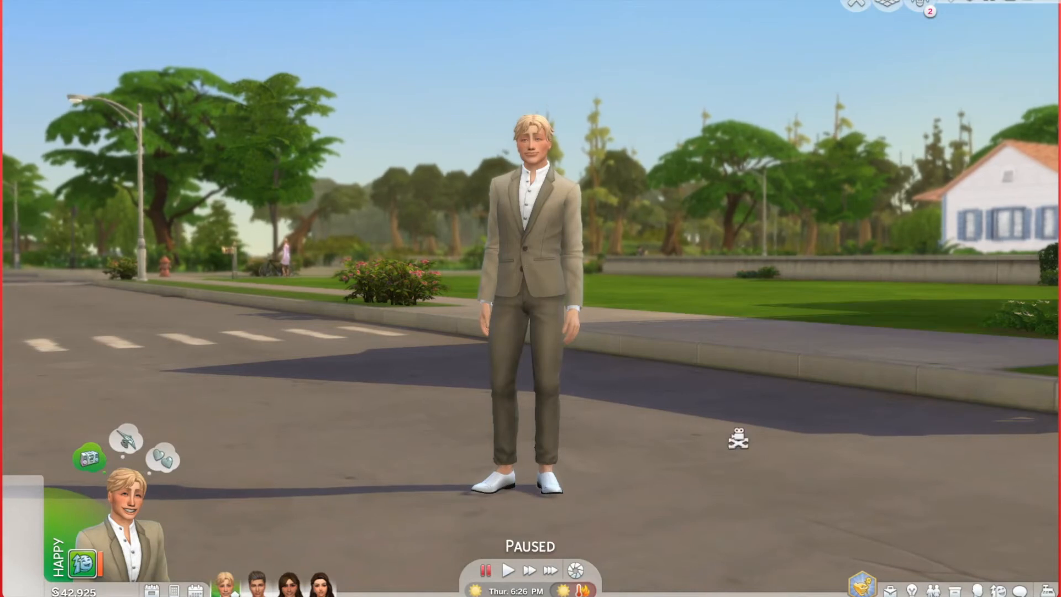
Bring the live-mode camera in past the Sim until he is out of the shot, and enter camera mode
scroll(739, 437, "up", 5)
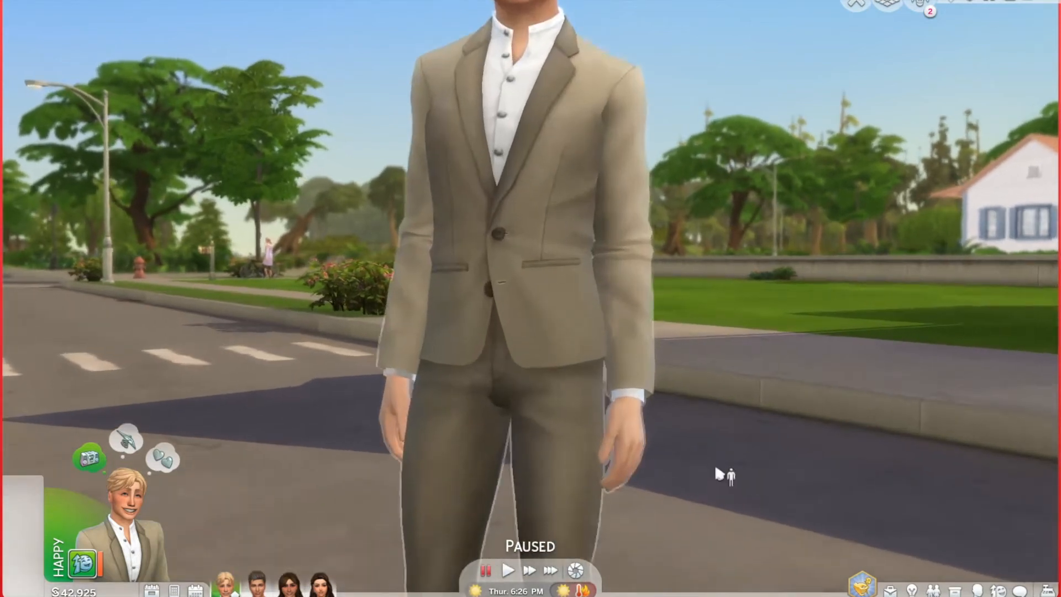
scroll(886, 396, "up", 5)
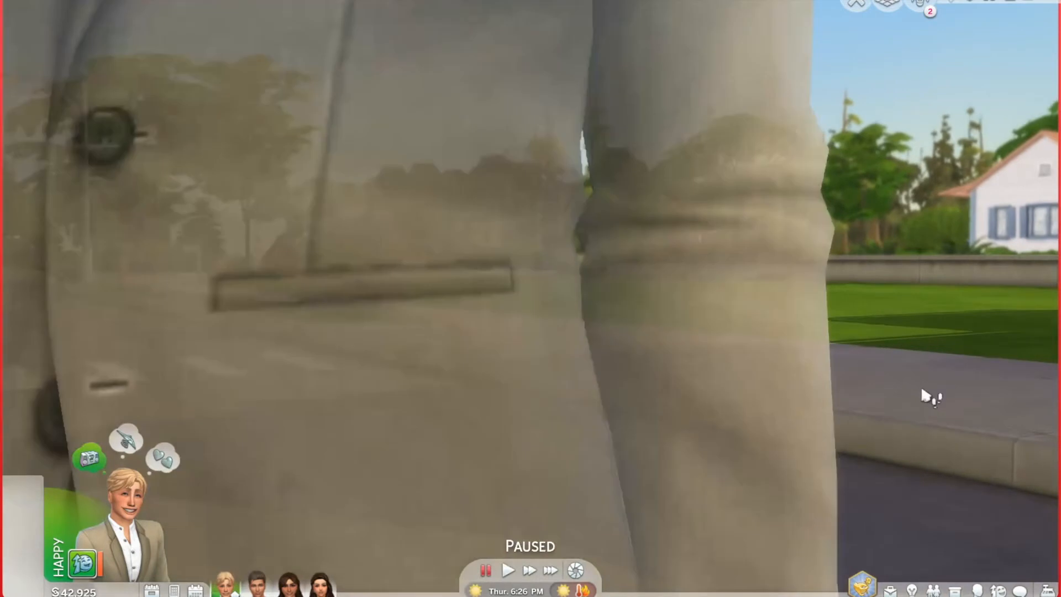
scroll(922, 396, "down", 5)
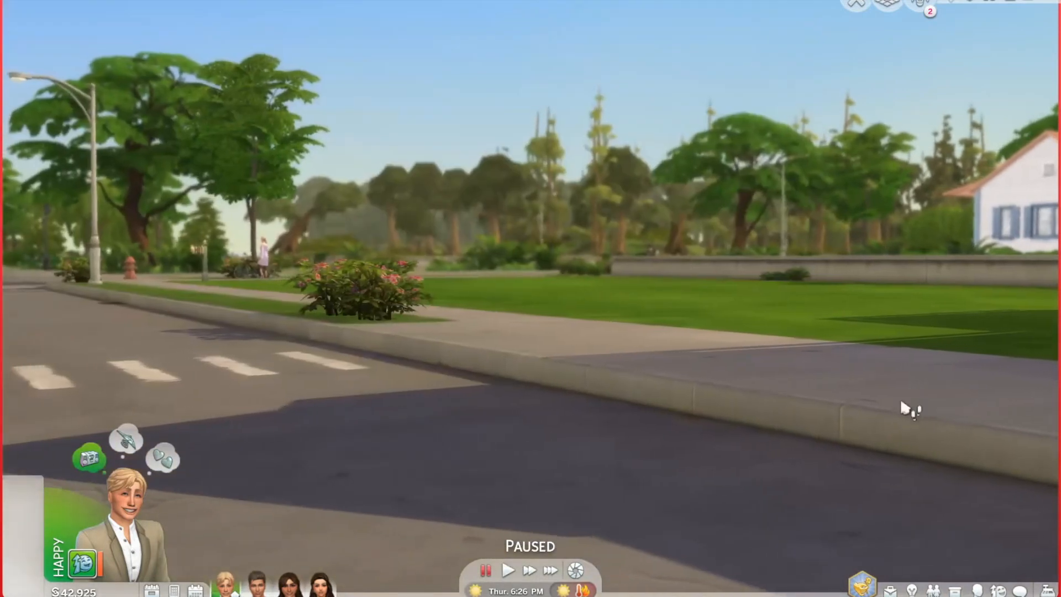
scroll(919, 387, "up", 5)
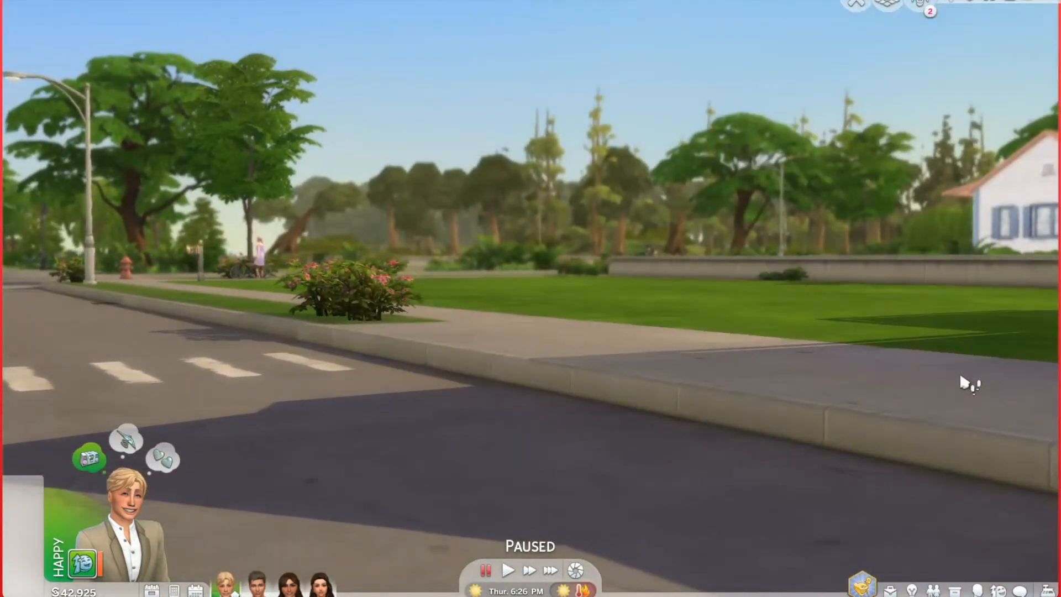
key("Tab")
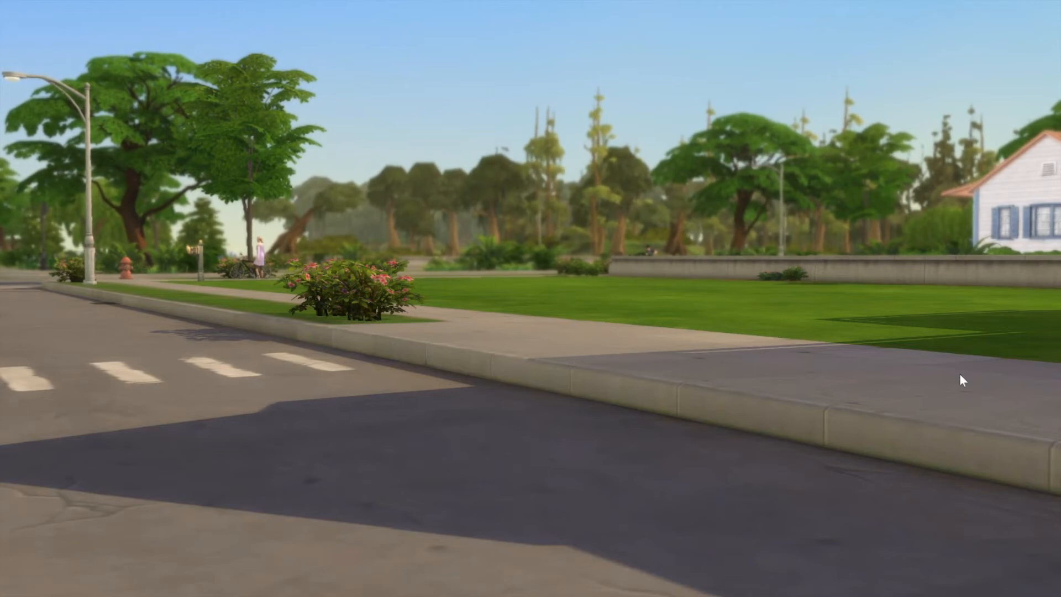
Match the earlier close-up framing without the Sim, capture a screenshot of the empty background, and leave camera mode
key("w")
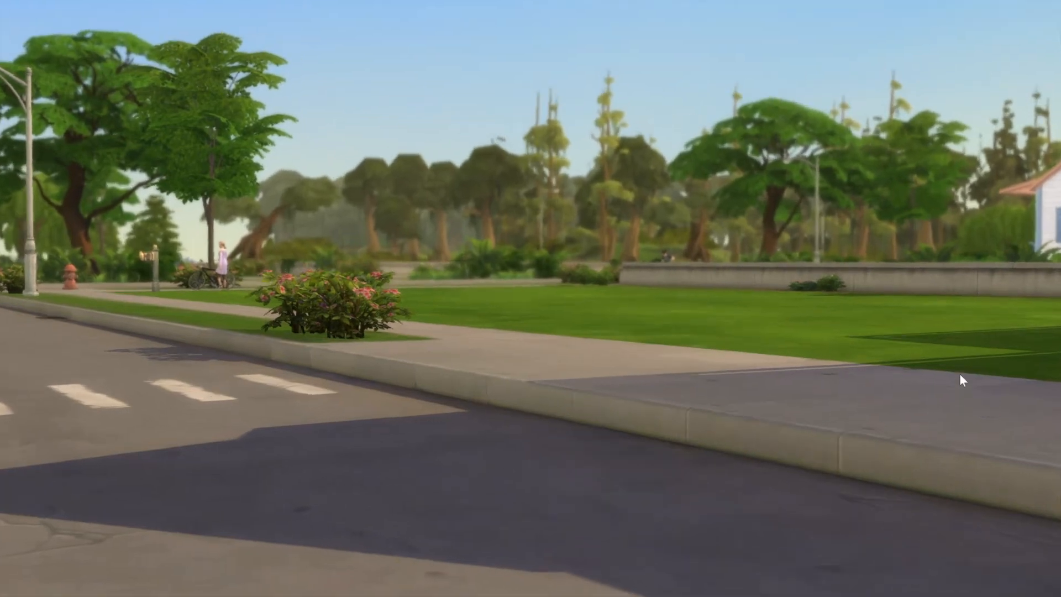
key("w")
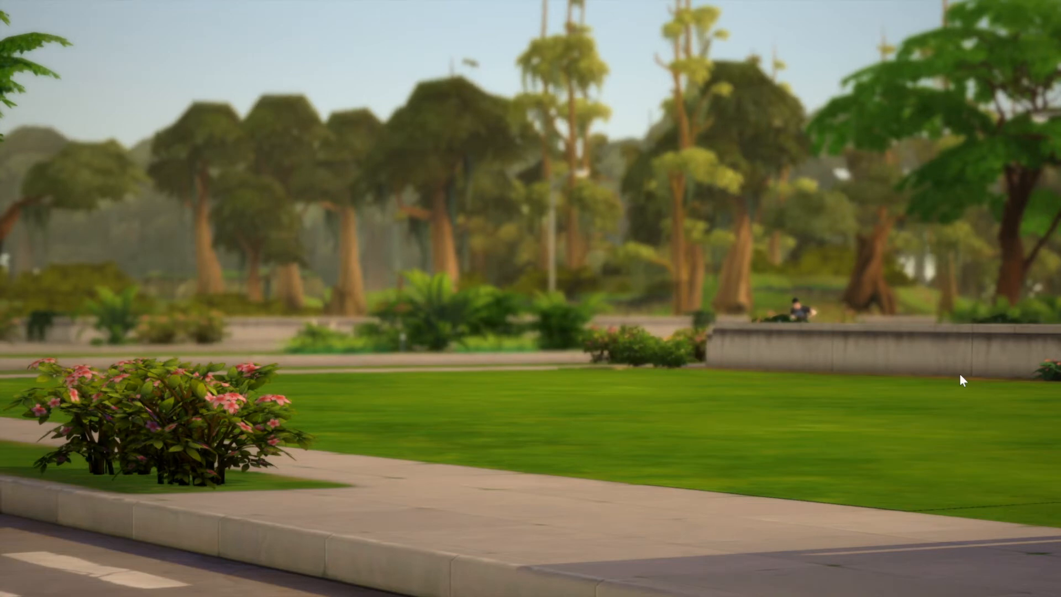
key("End")
key("Tab")
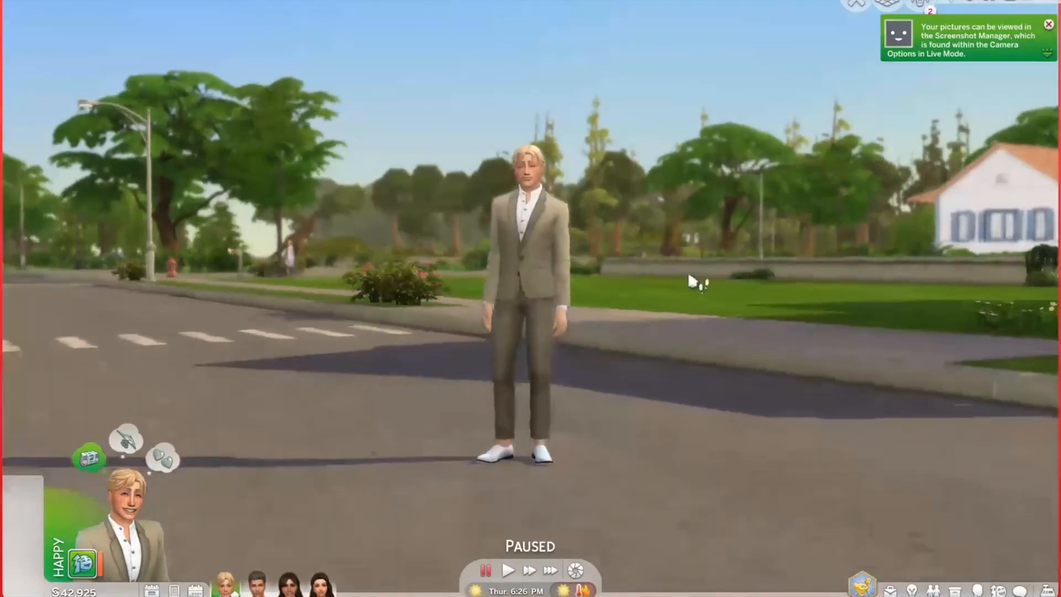
Repeat hiding the Sim by bringing the live-mode camera past him, and re-enter camera mode facing the park
scroll(635, 331, "up", 6)
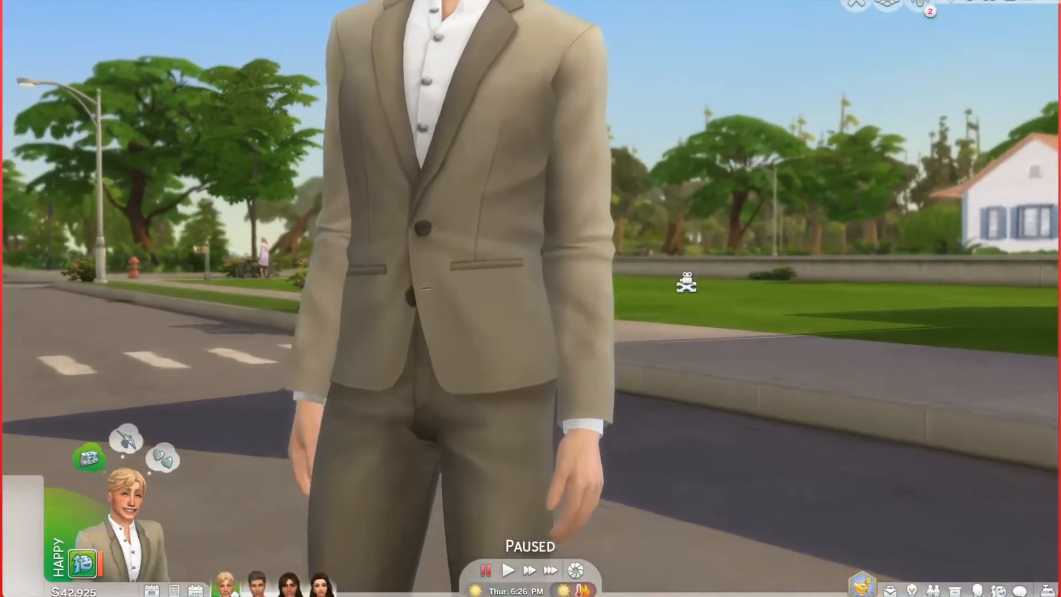
scroll(687, 282, "up", 2)
scroll(700, 278, "up", 2)
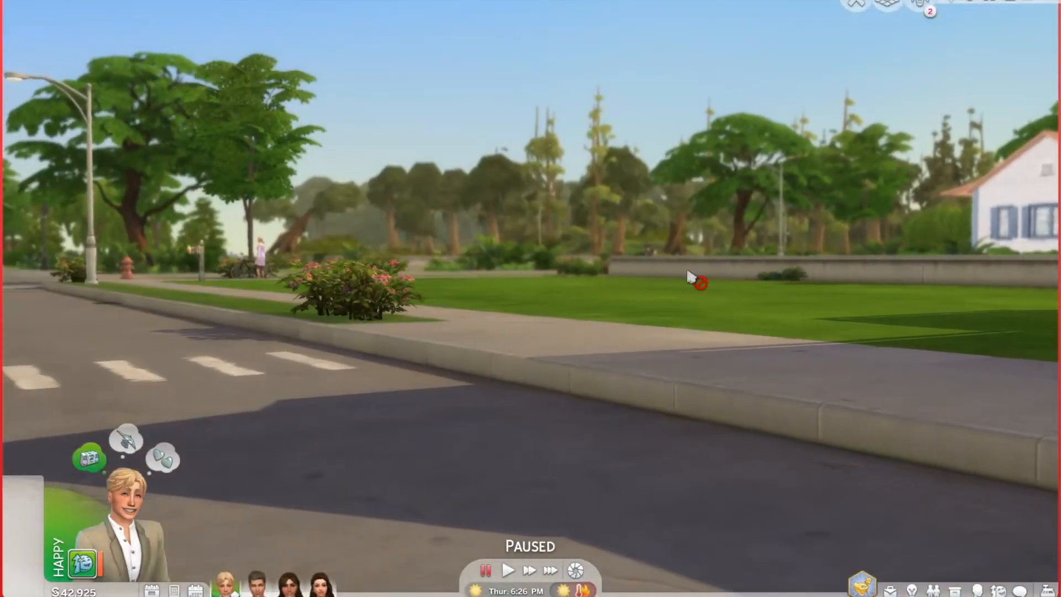
key("Tab")
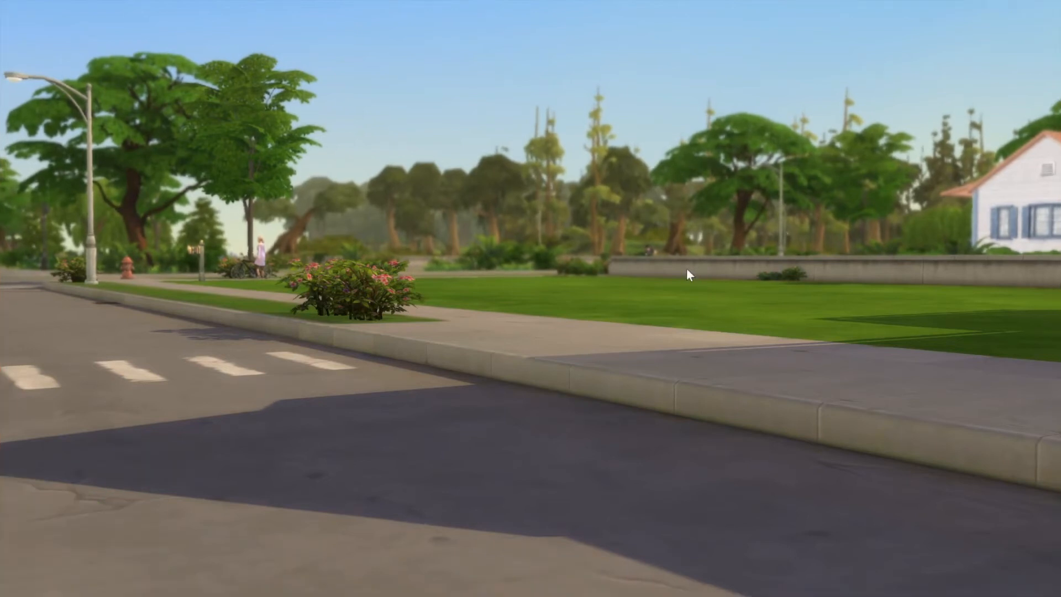
scroll(686, 268, "up", 1)
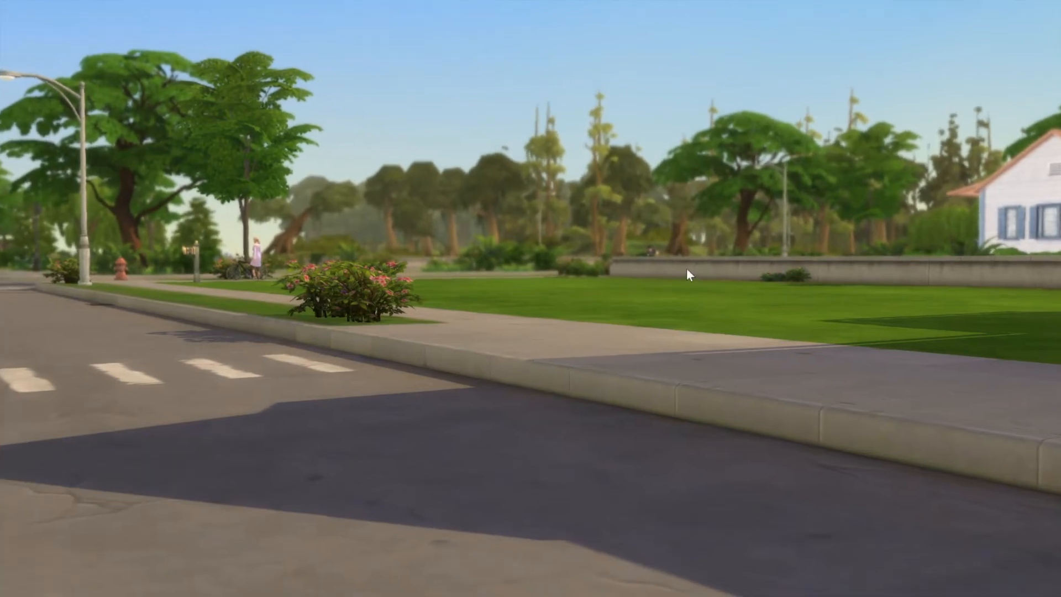
scroll(686, 268, "up", 8)
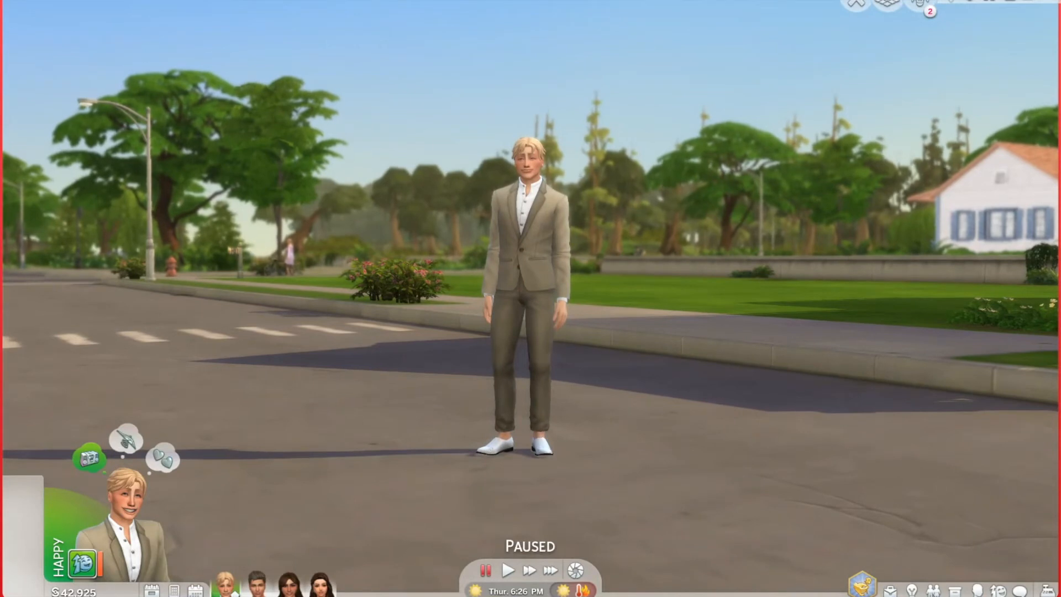
left_click_drag(0, 78, 549, 151)
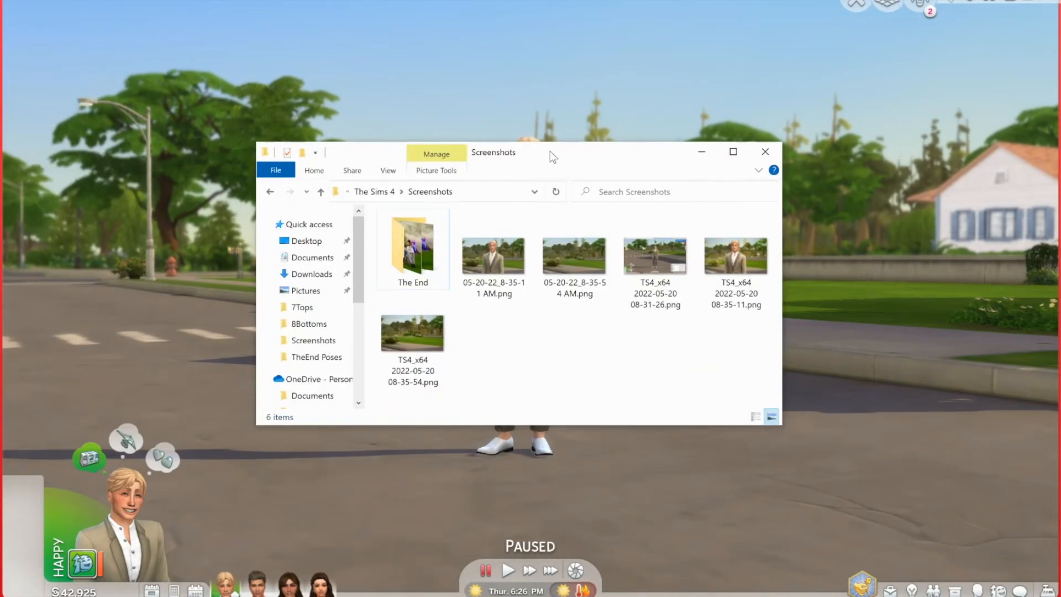
left_click(737, 262)
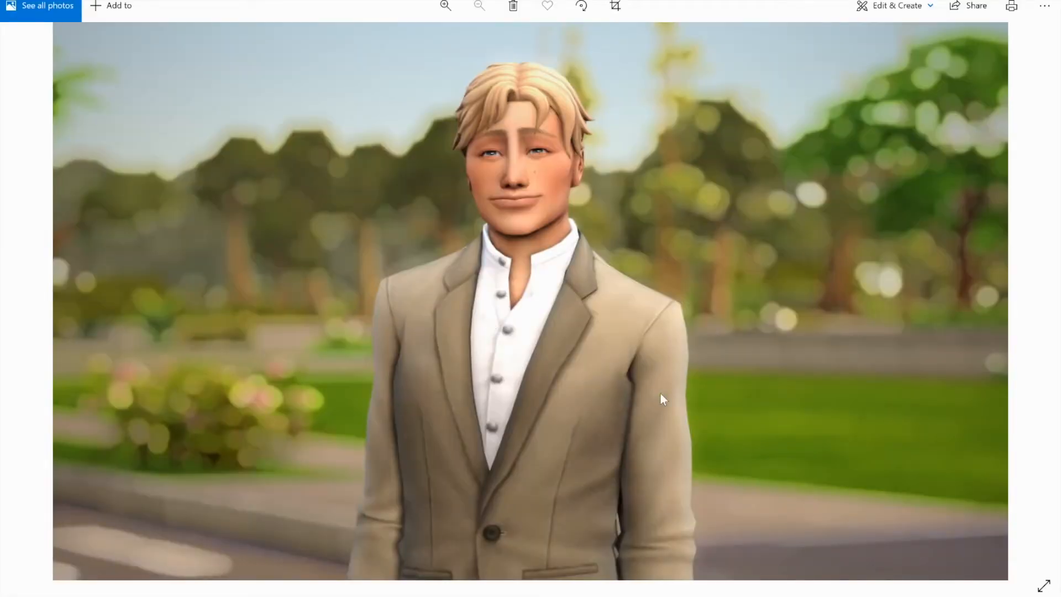
mouse_move(1051, 311)
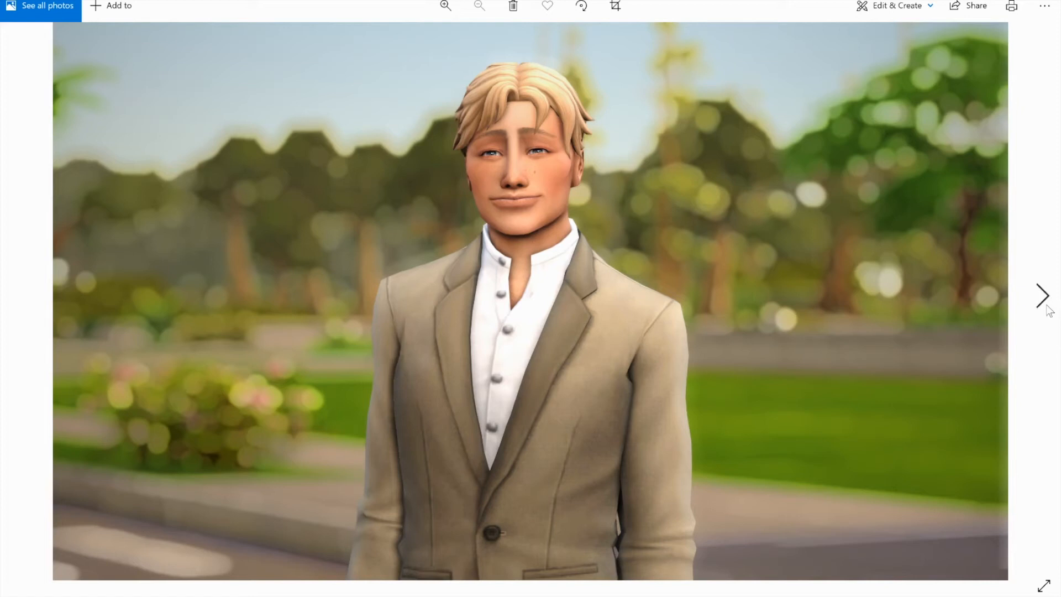
left_click(1045, 304)
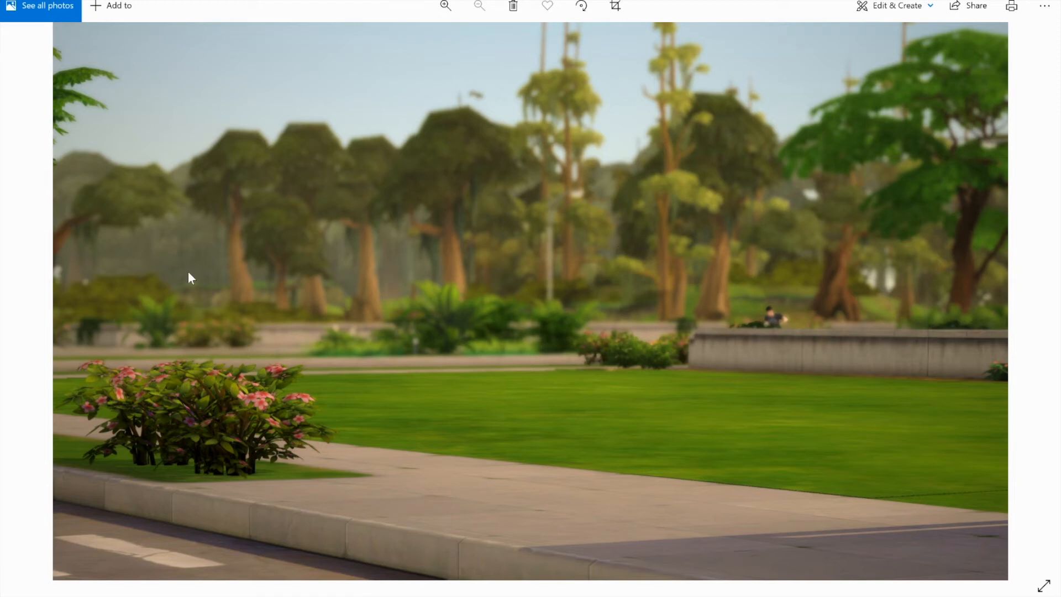
left_click(19, 296)
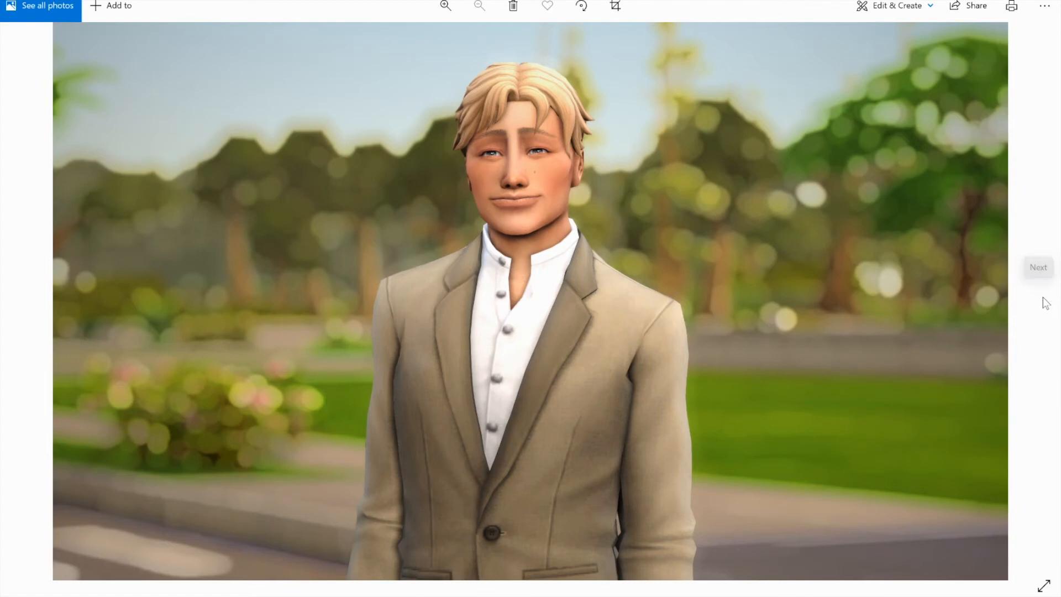
left_click(1043, 299)
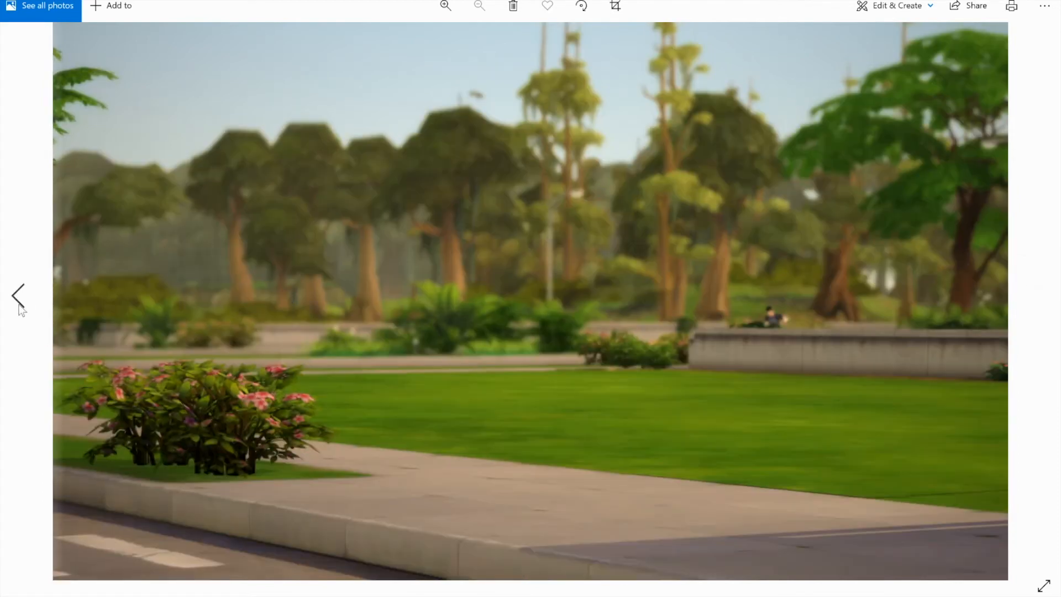
left_click(19, 299)
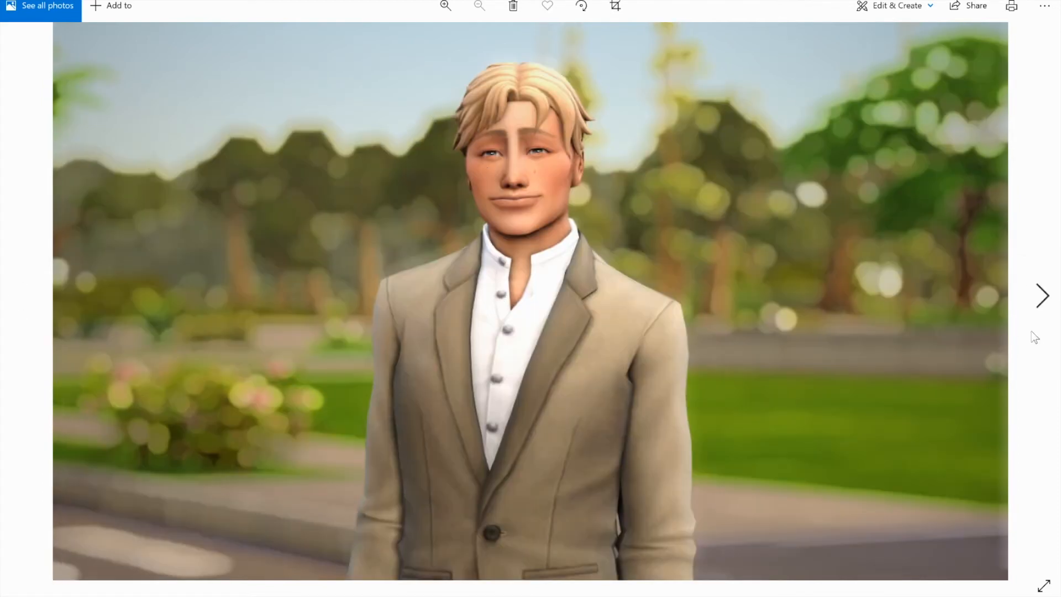
left_click(1043, 299)
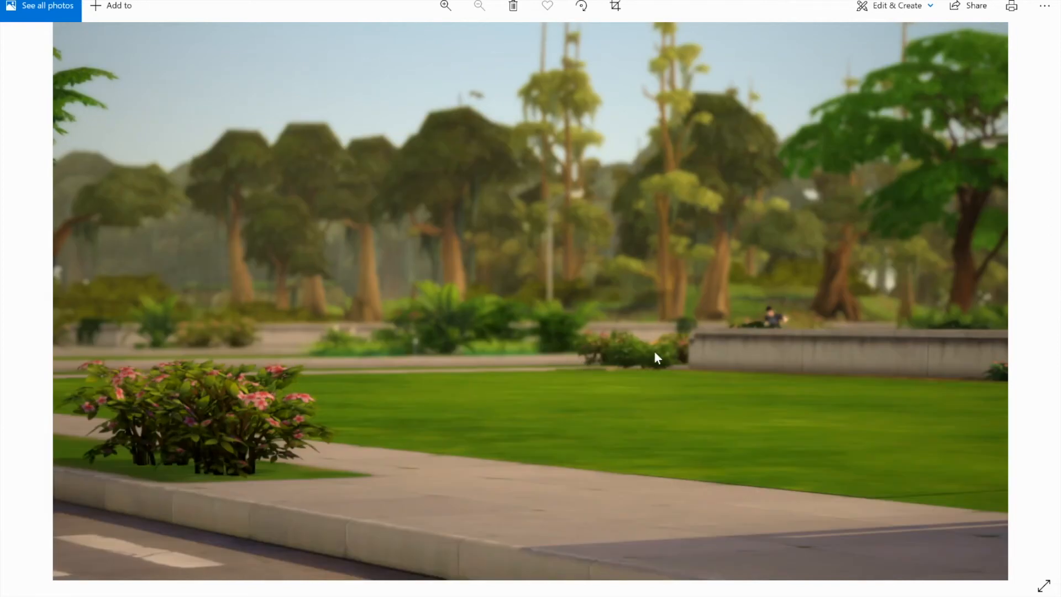
left_click(20, 308)
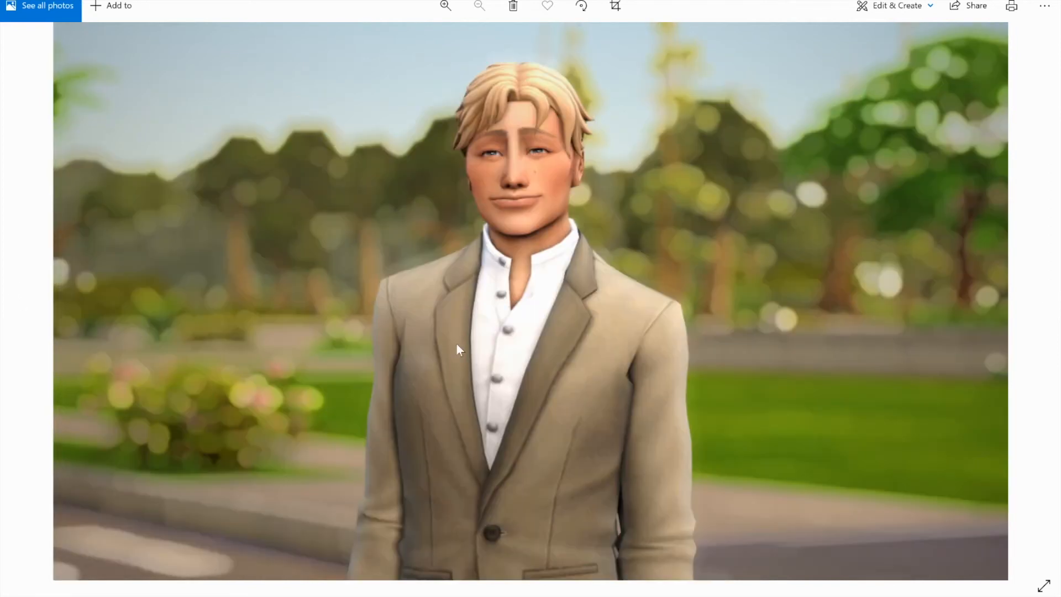
left_click(1037, 306)
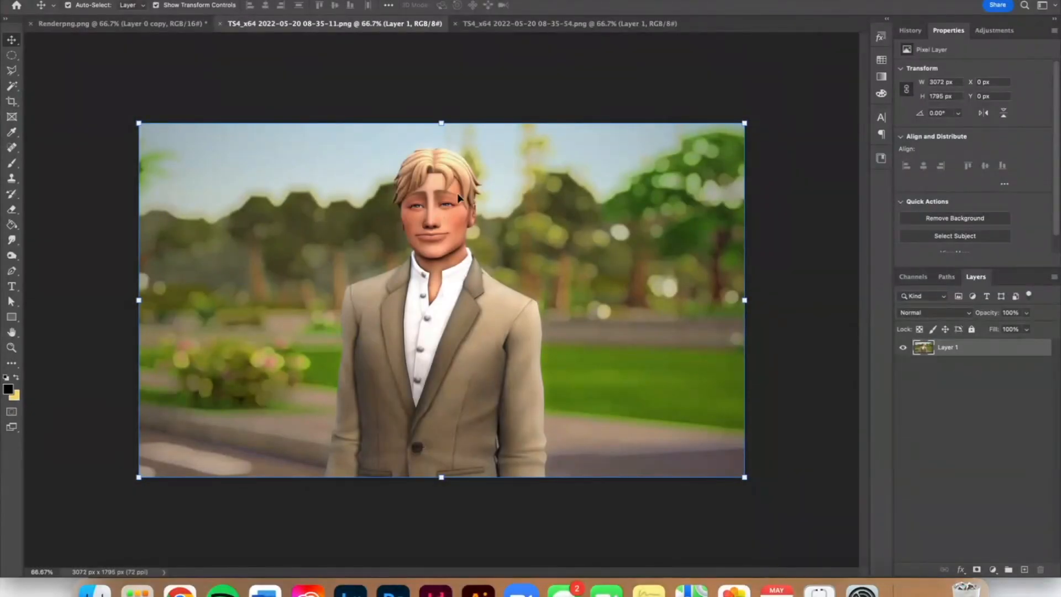
Apply the same filter to the empty background screenshot and to the screenshot with the Sim
left_click(535, 26)
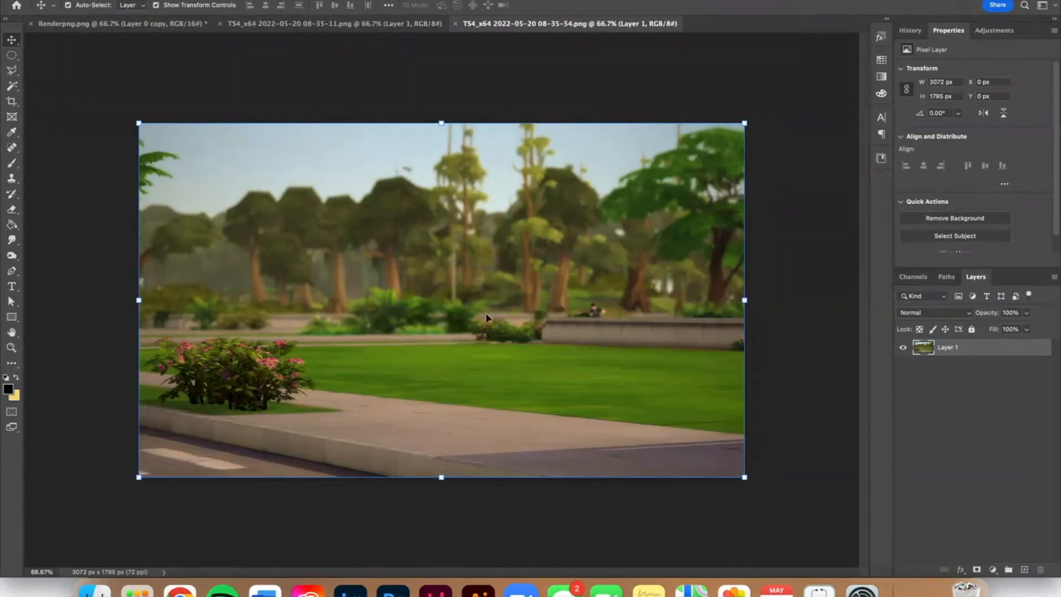
left_click(272, 0)
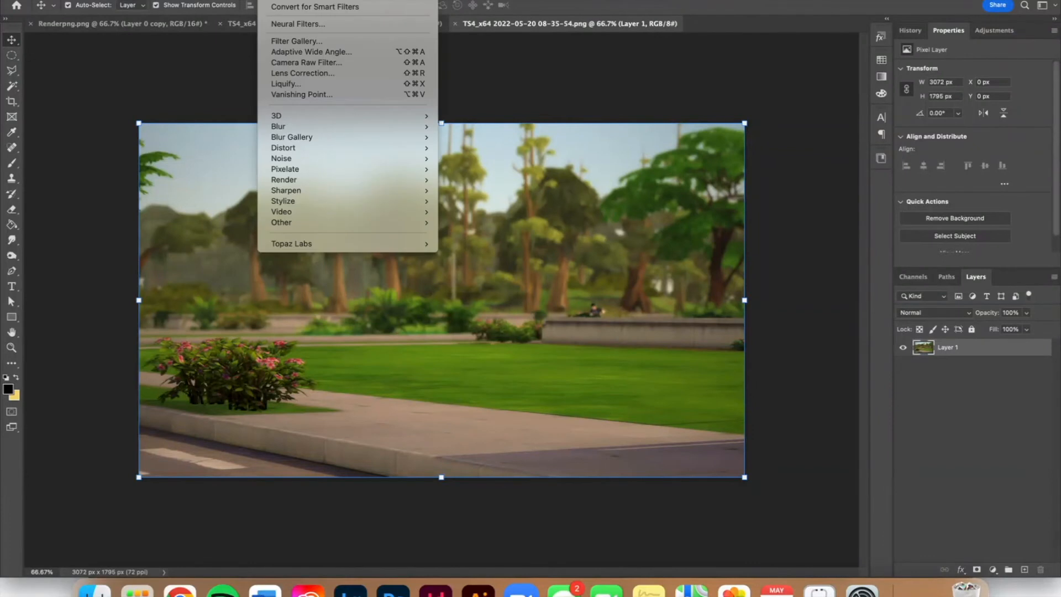
left_click(285, 1)
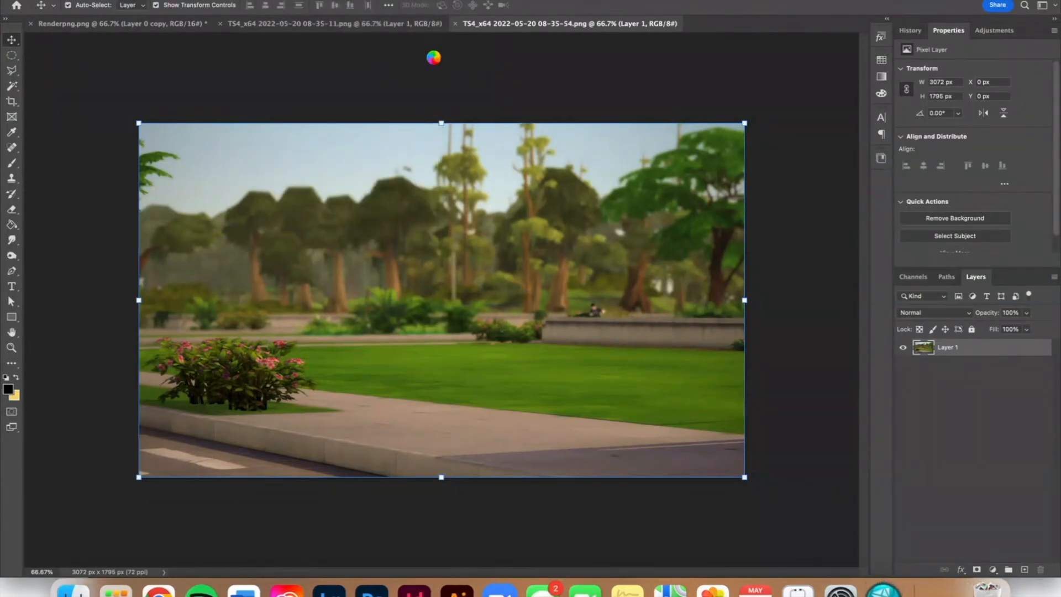
left_click(350, 29)
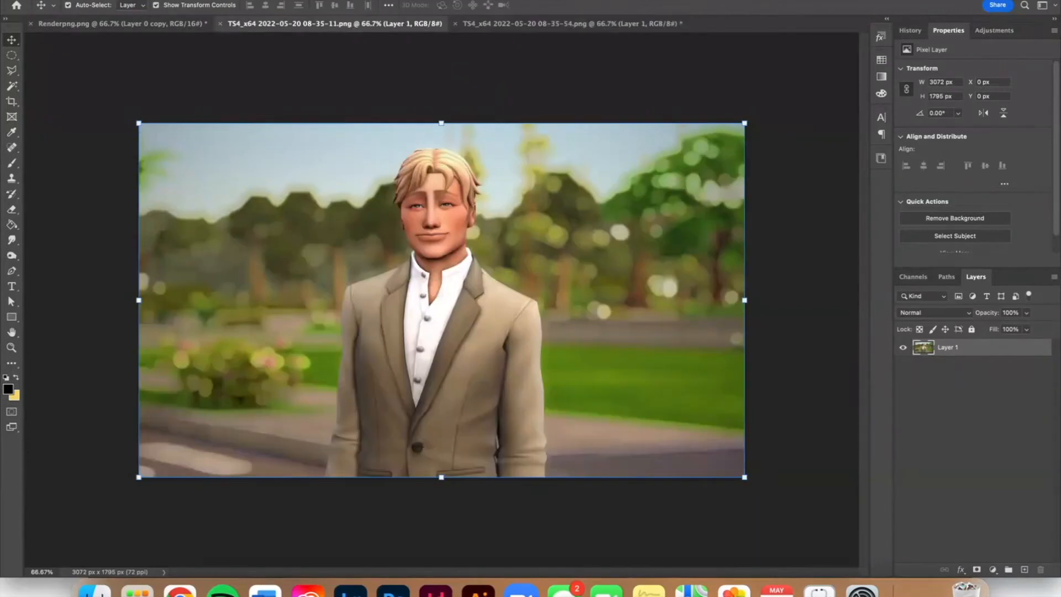
left_click(277, 1)
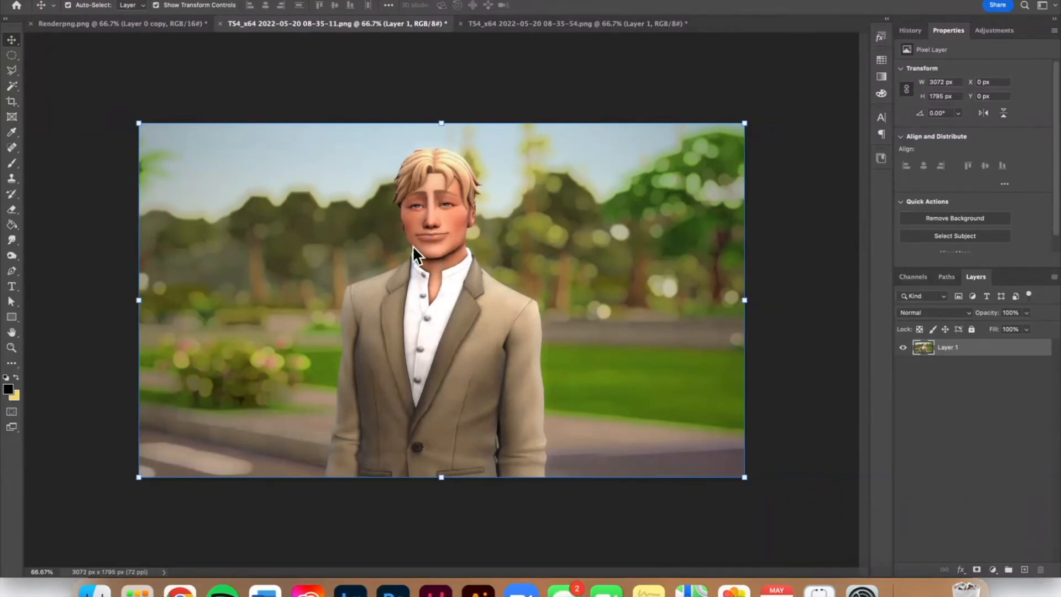
Copy the Sim screenshot into the empty background document as a new layer and align it exactly with the canvas
left_click_drag(433, 272, 463, 298)
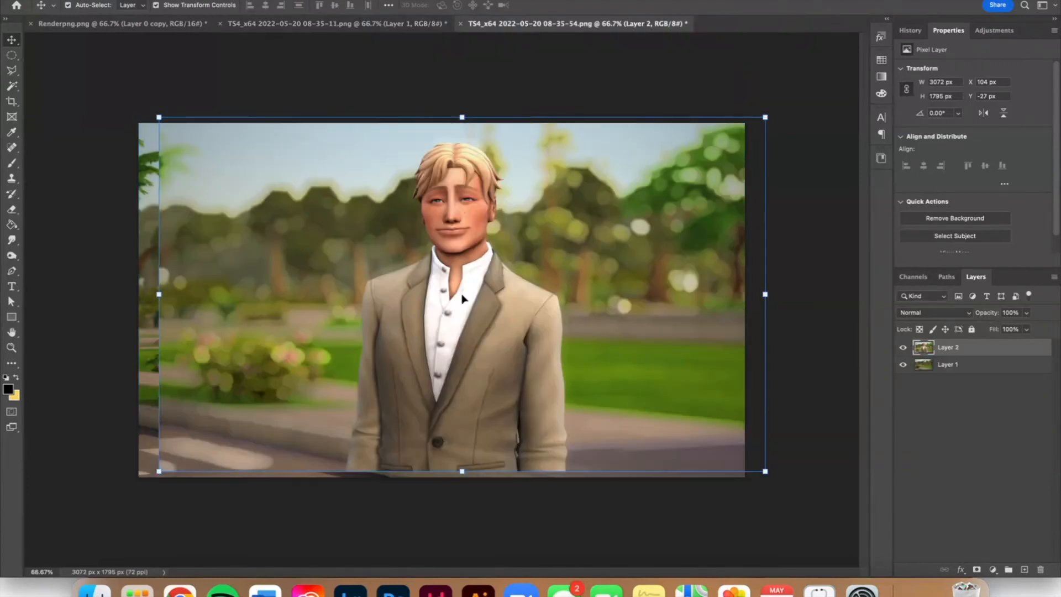
left_click_drag(558, 244, 539, 256)
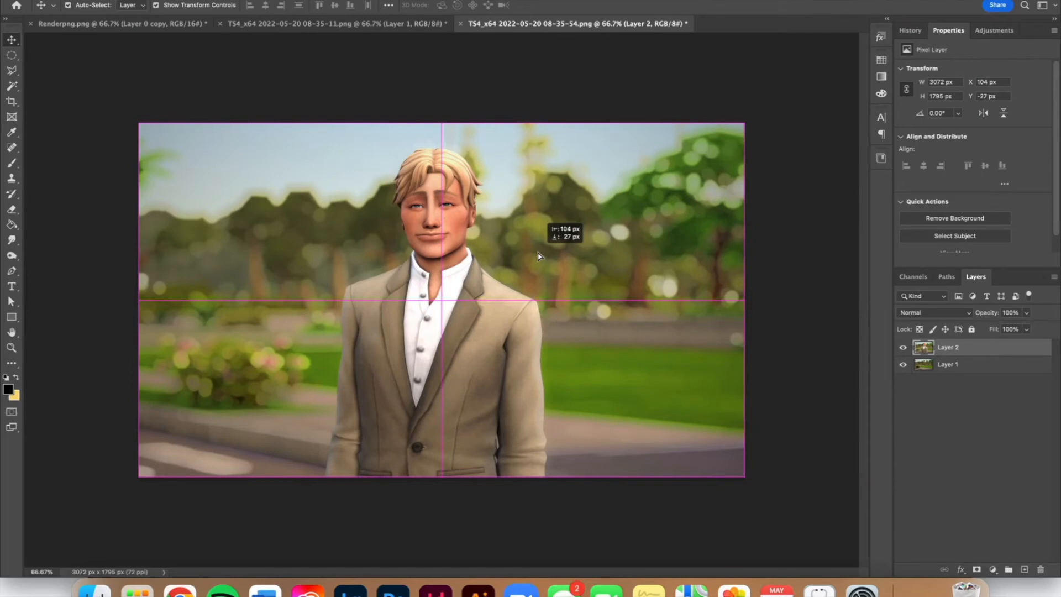
key("Escape")
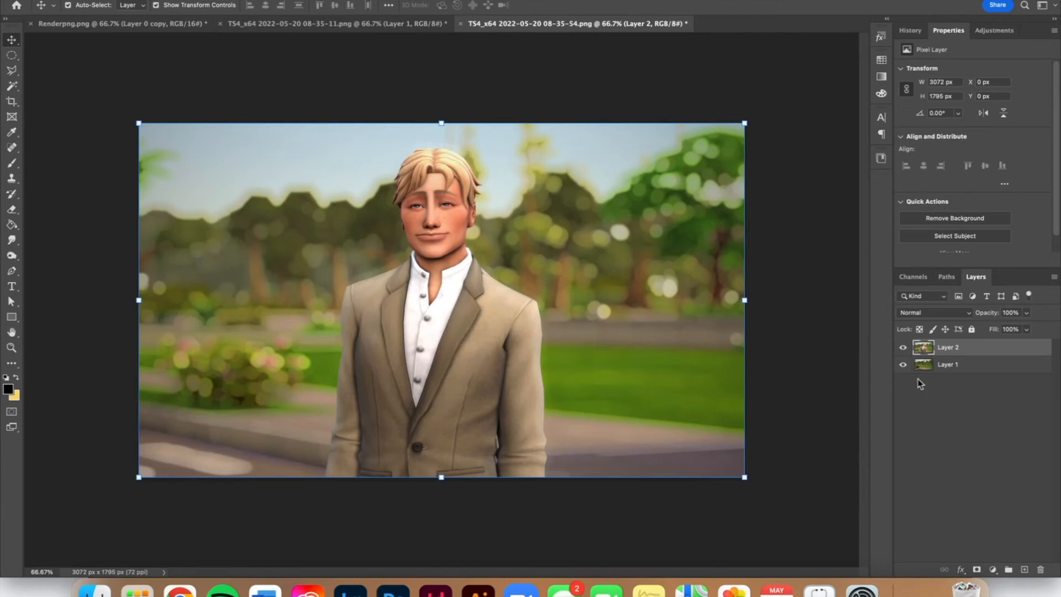
Check the alignment of both screenshots by lowering the Sim layer's opacity to 60%, and return it to 100%
left_click(1007, 312)
type("60")
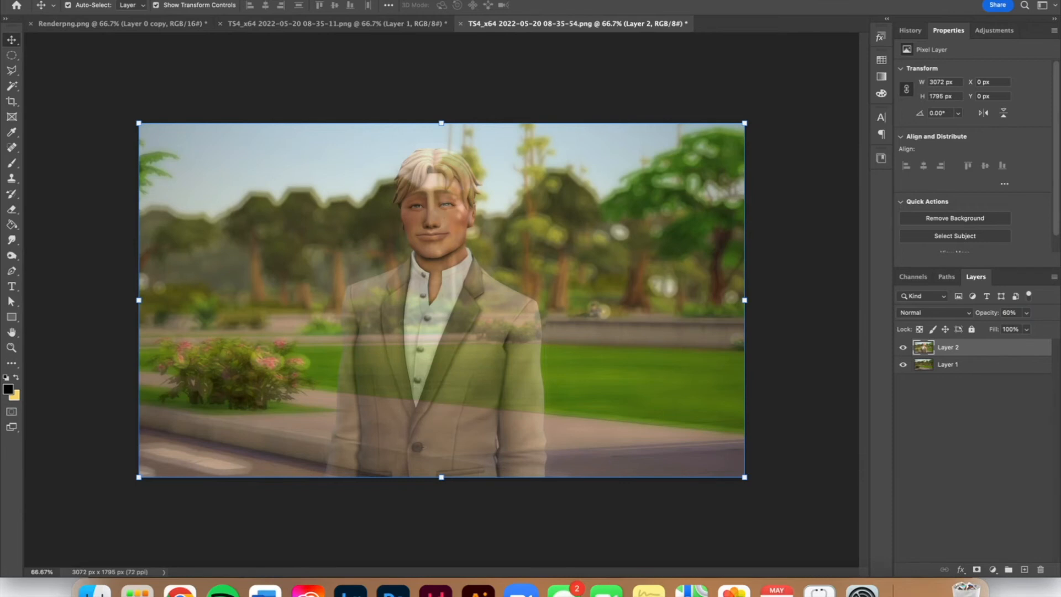
left_click(1009, 312)
type("100")
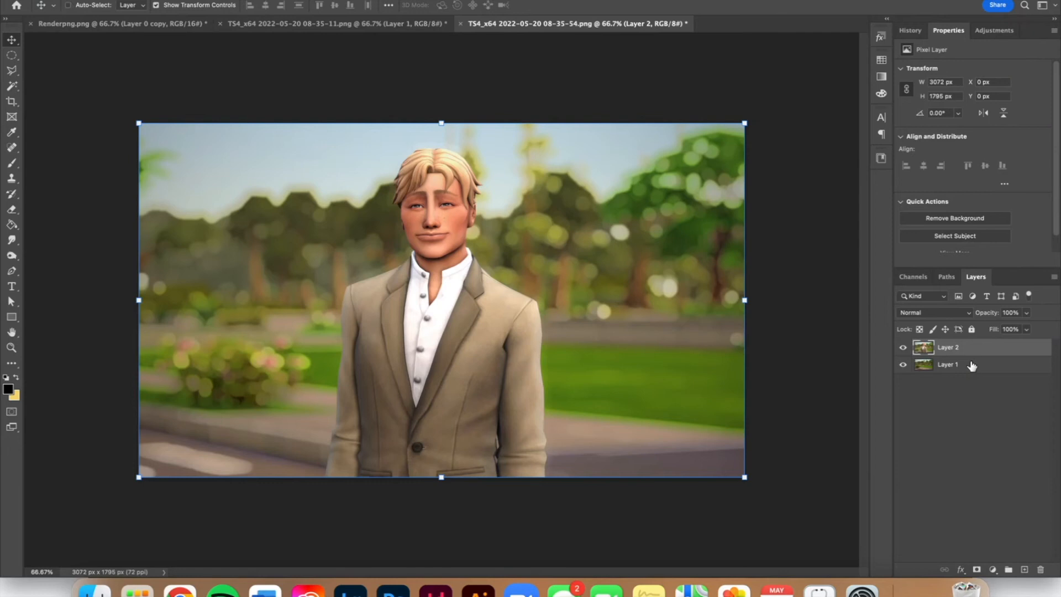
Duplicate the Sim layer and hide the original beneath the copy
key("super+j")
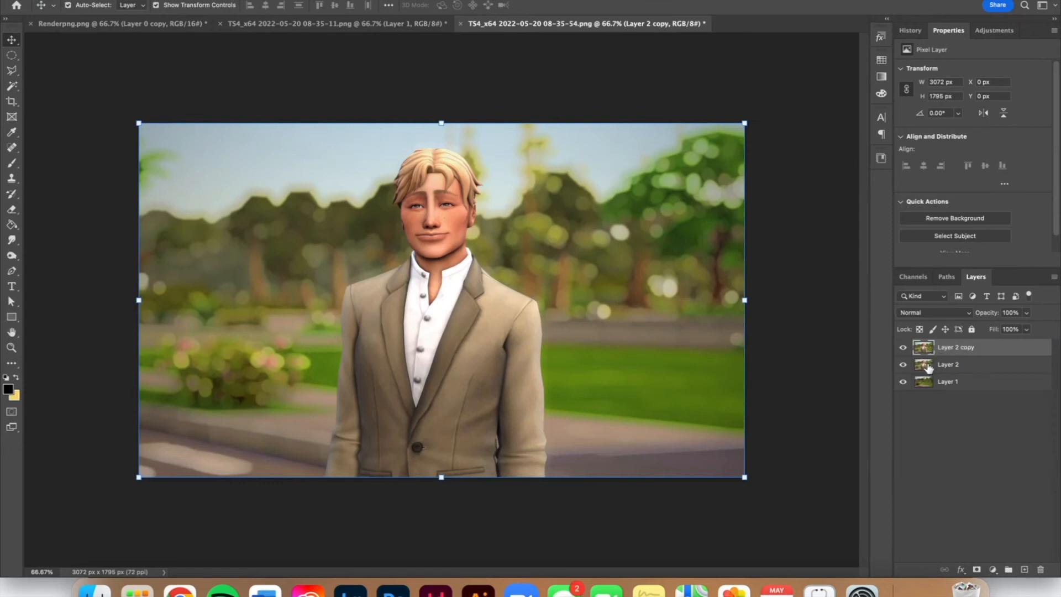
left_click(903, 365)
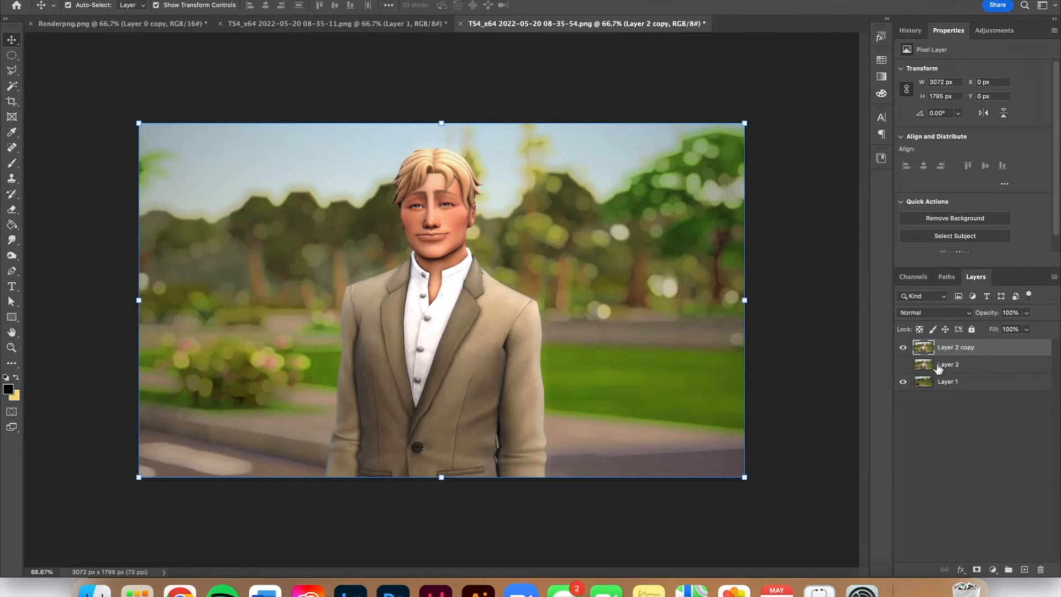
left_click(966, 369)
Select the subject on the duplicated Sim layer and turn the selection into a layer mask
left_click(950, 350)
left_click(249, 5)
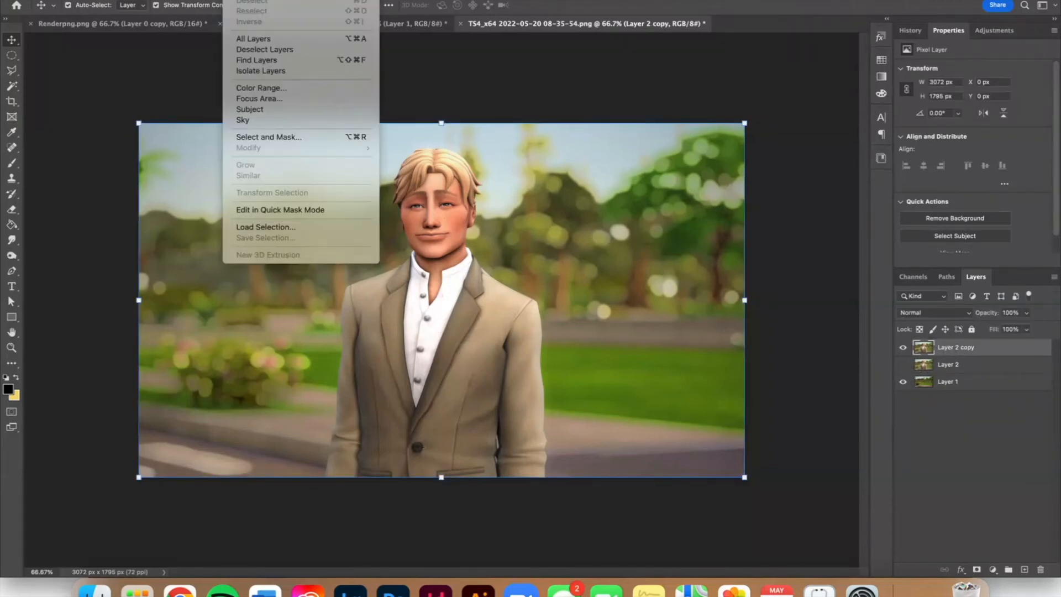
left_click(253, 109)
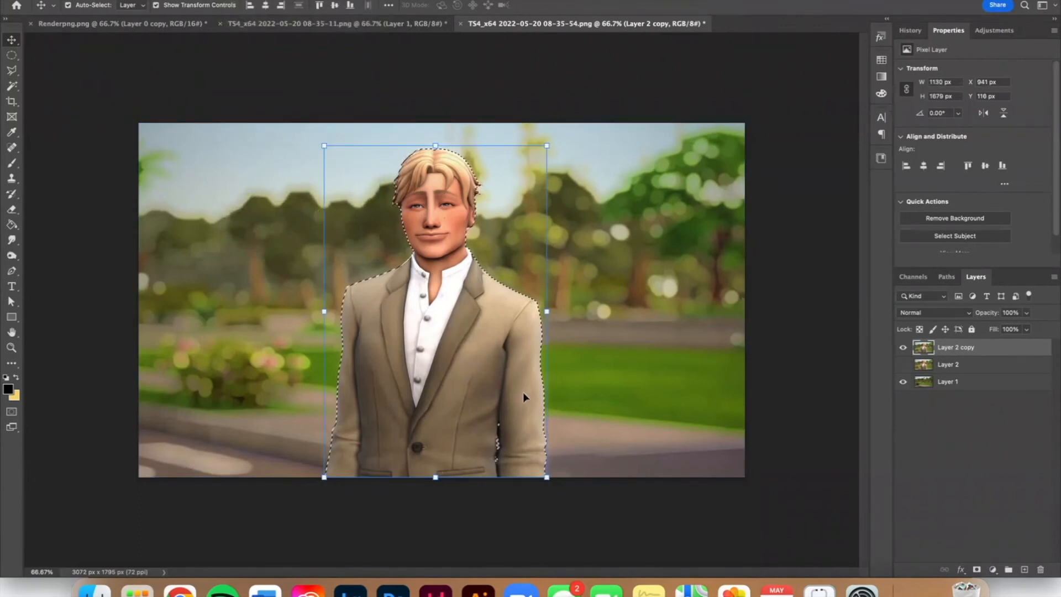
left_click(977, 570)
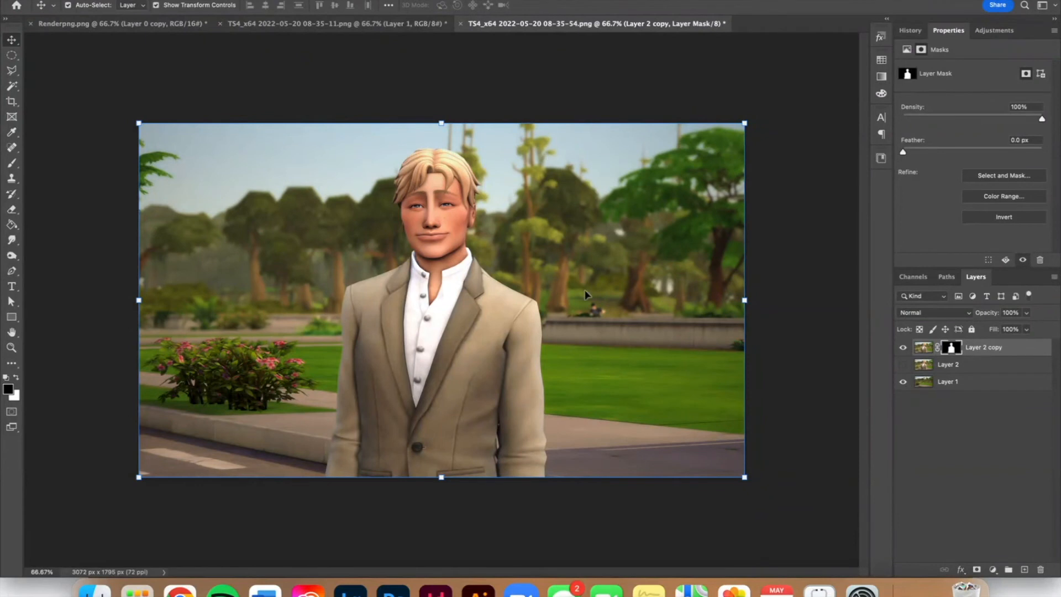
Hide and show the masked Sim layer to compare it with the background, and lower its opacity to 65%
left_click(903, 348)
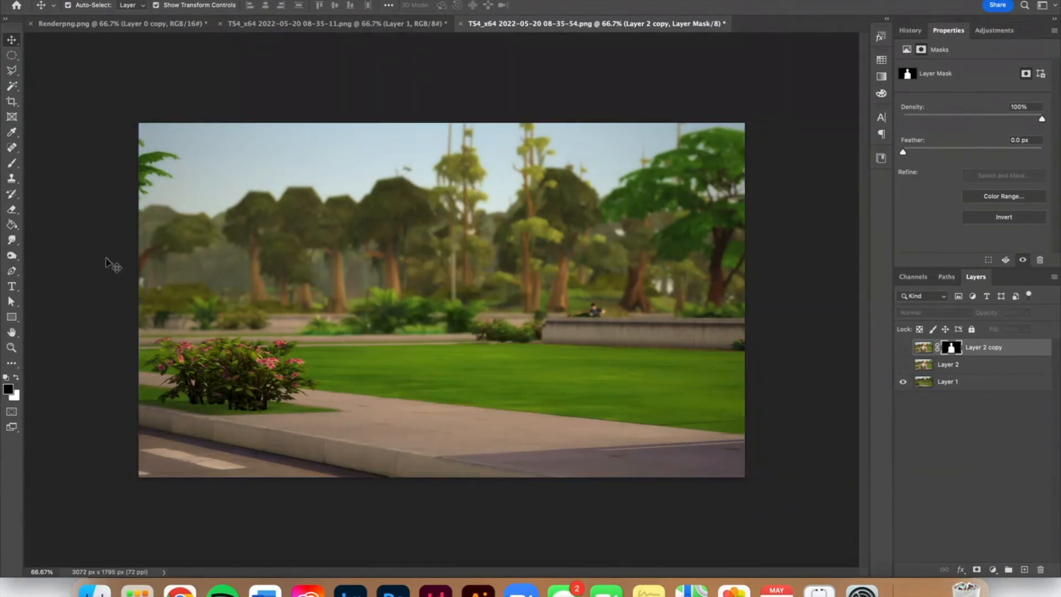
left_click(903, 348)
left_click(1008, 311)
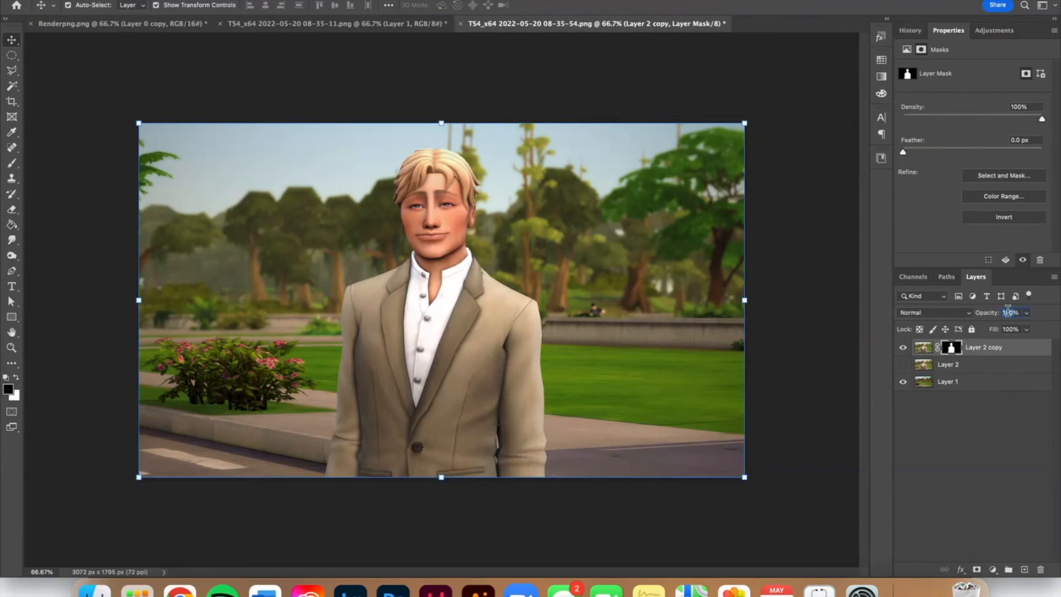
type("60")
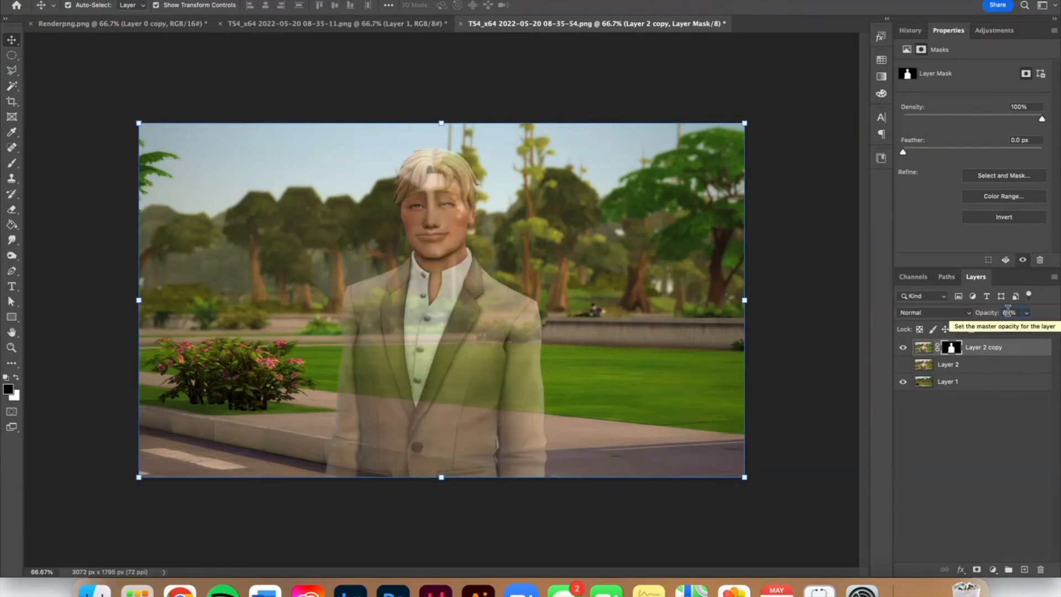
key("BackSpace")
type("5")
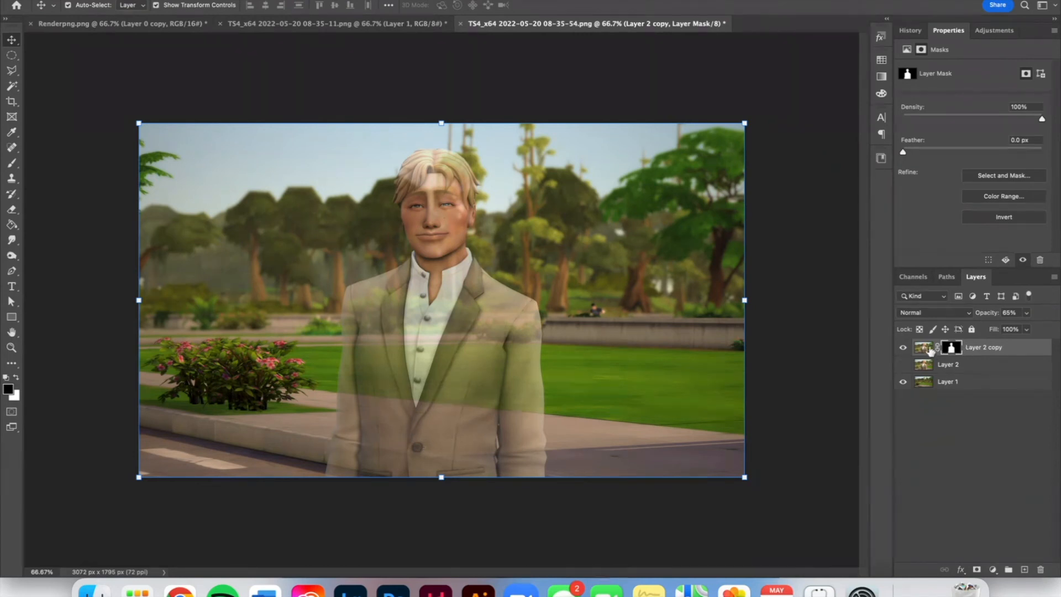
Try moving the masked Sim sideways and back to the centre, and compare its position by toggling Layer 2's visibility
left_click_drag(440, 345, 565, 341)
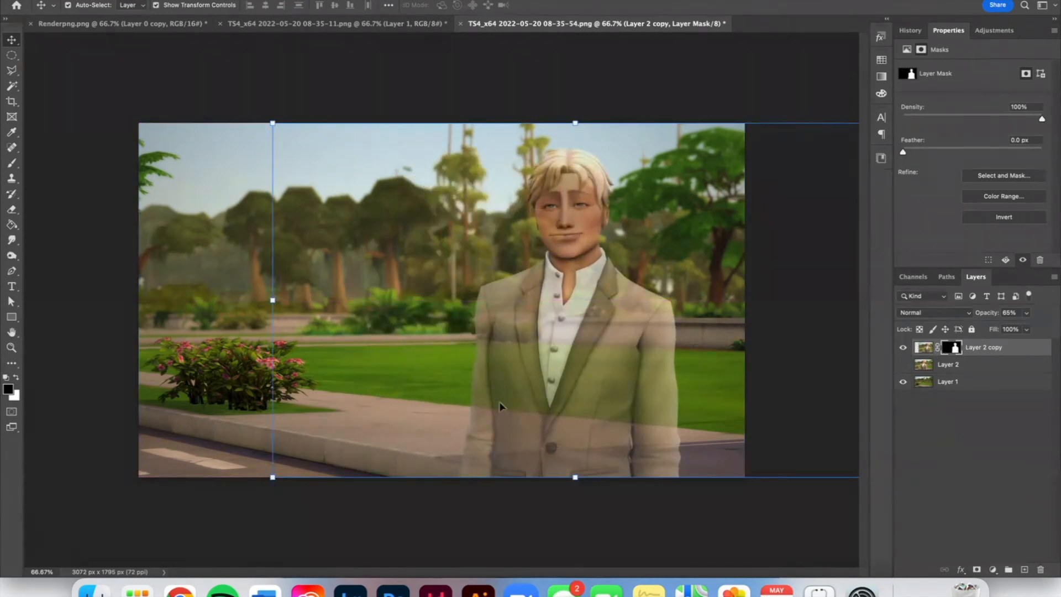
left_click_drag(560, 377, 446, 381)
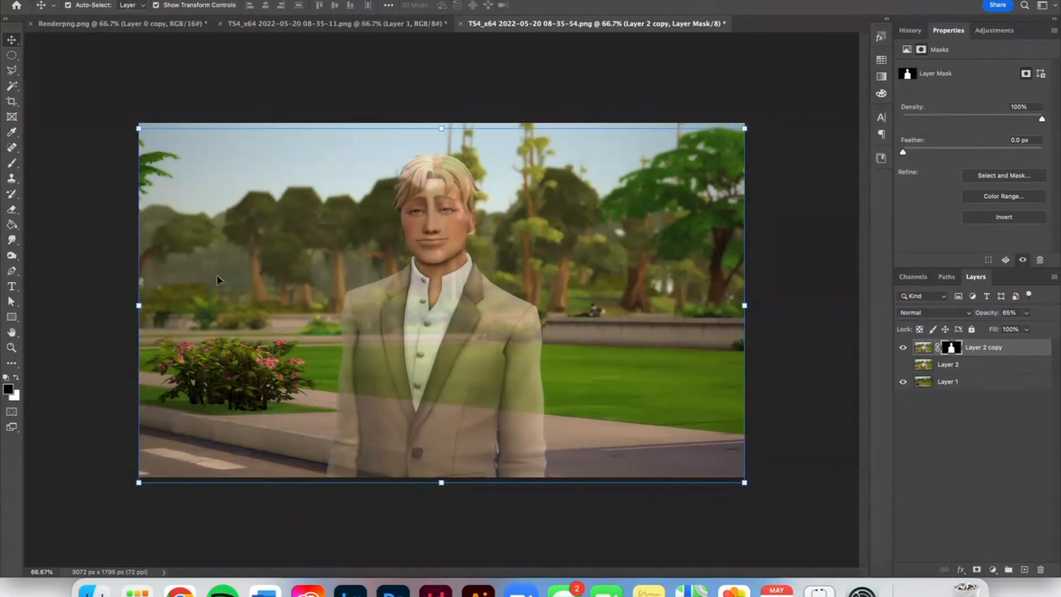
left_click(903, 365)
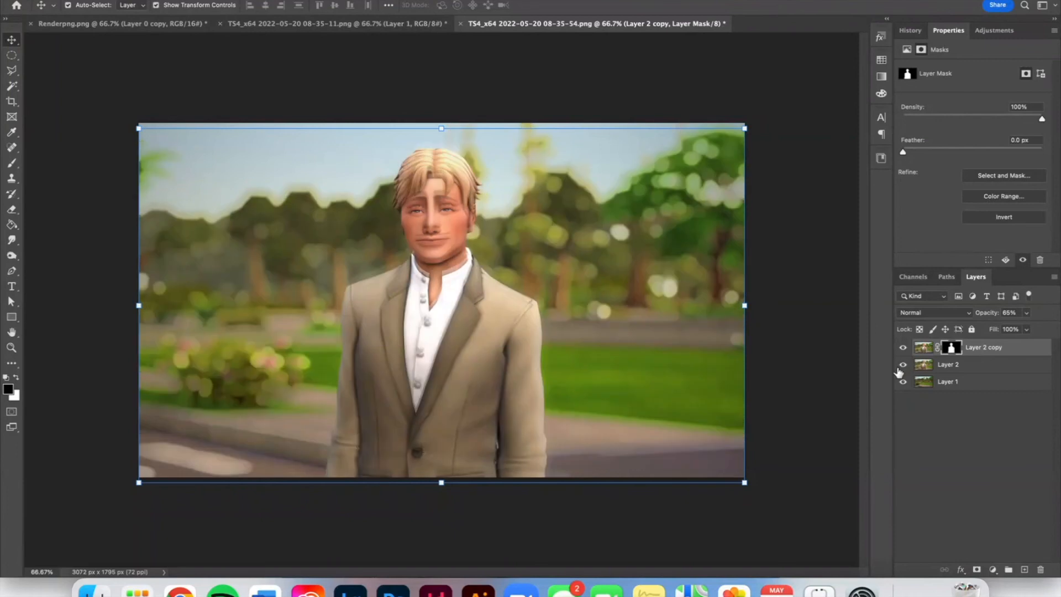
left_click(903, 365)
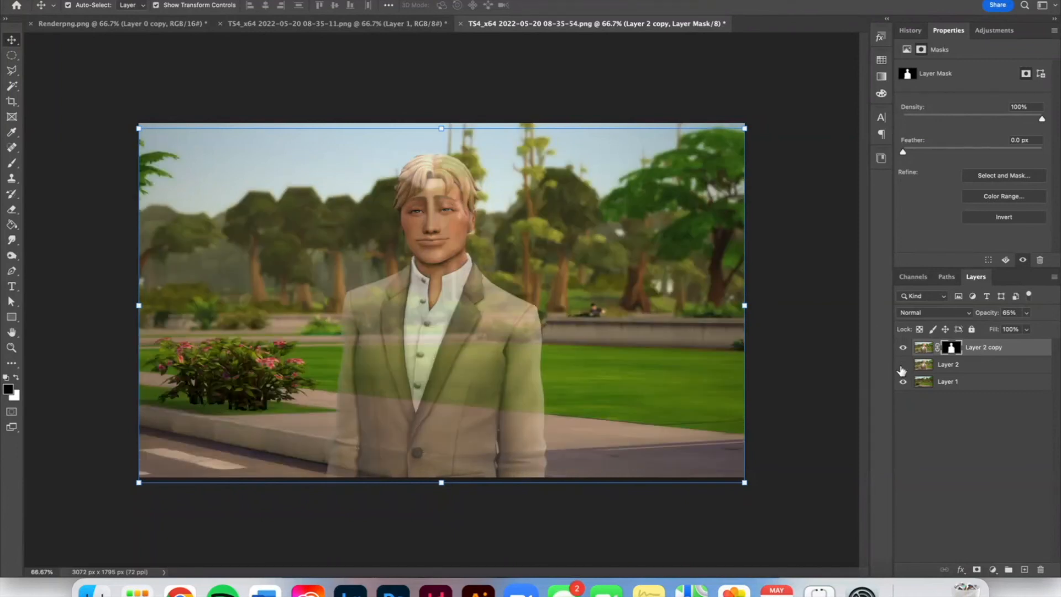
left_click(903, 370)
left_click(903, 369)
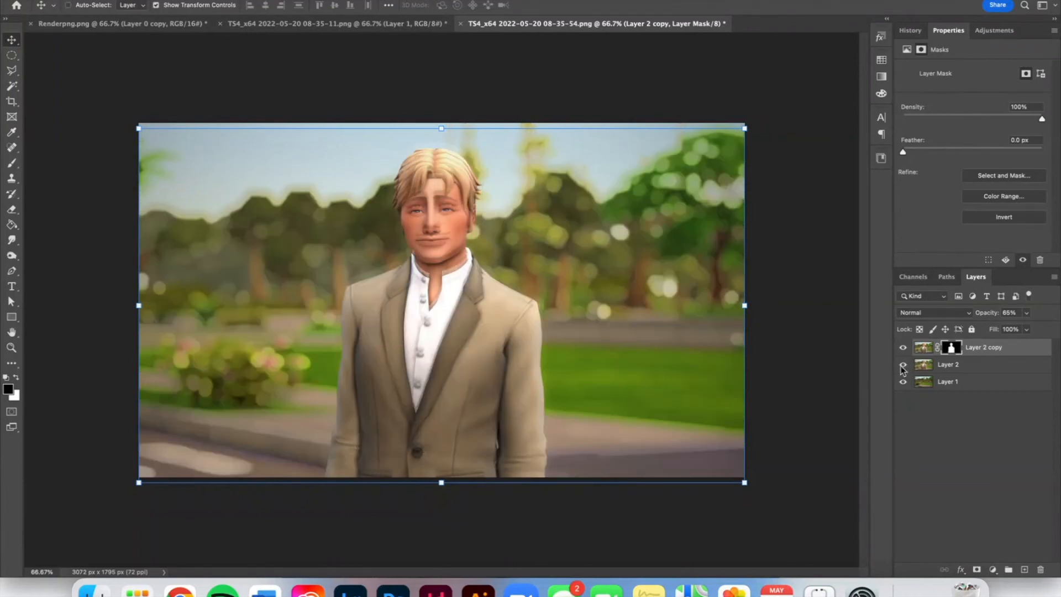
Undo the masked Sim layer's moves and opacity change, and show the layer again
key("super+z")
key("super+z")
key("super+z")
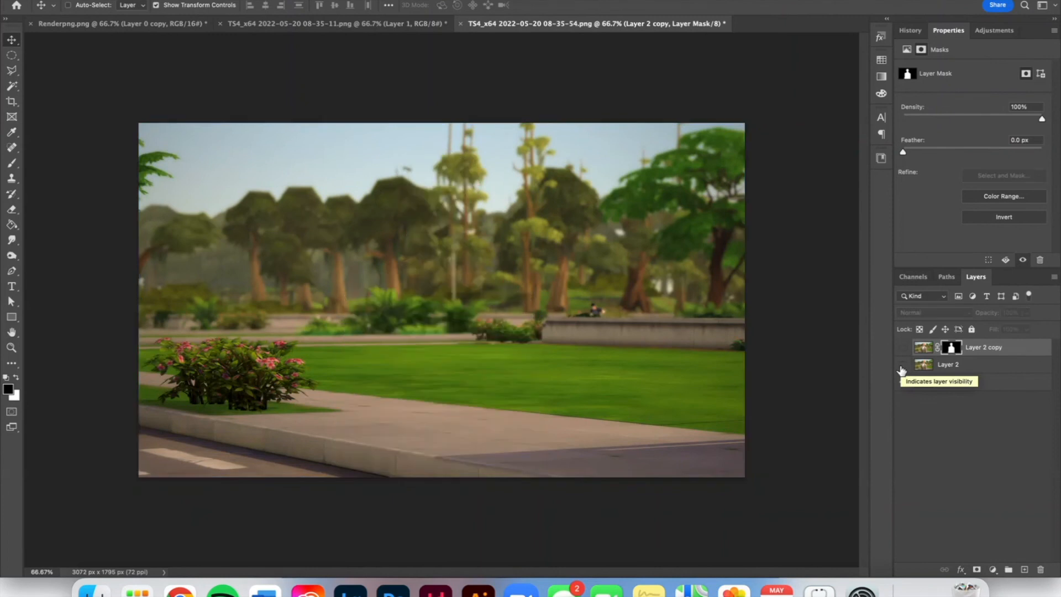
left_click(903, 347)
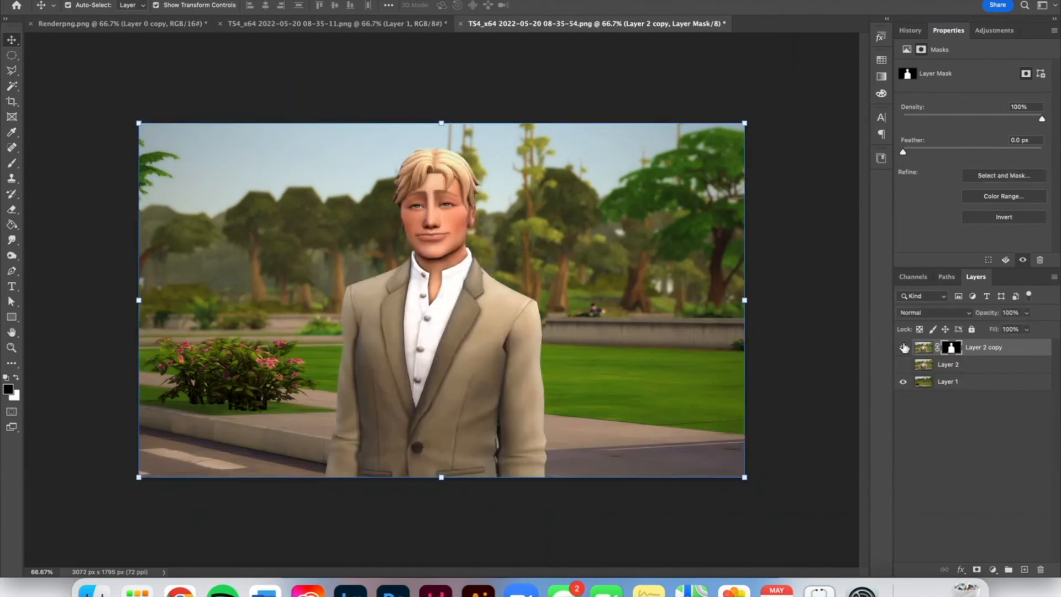
Set the masked Sim layer's opacity to 60% and try removing its layer mask
left_click(1010, 313)
type("65")
key("Return")
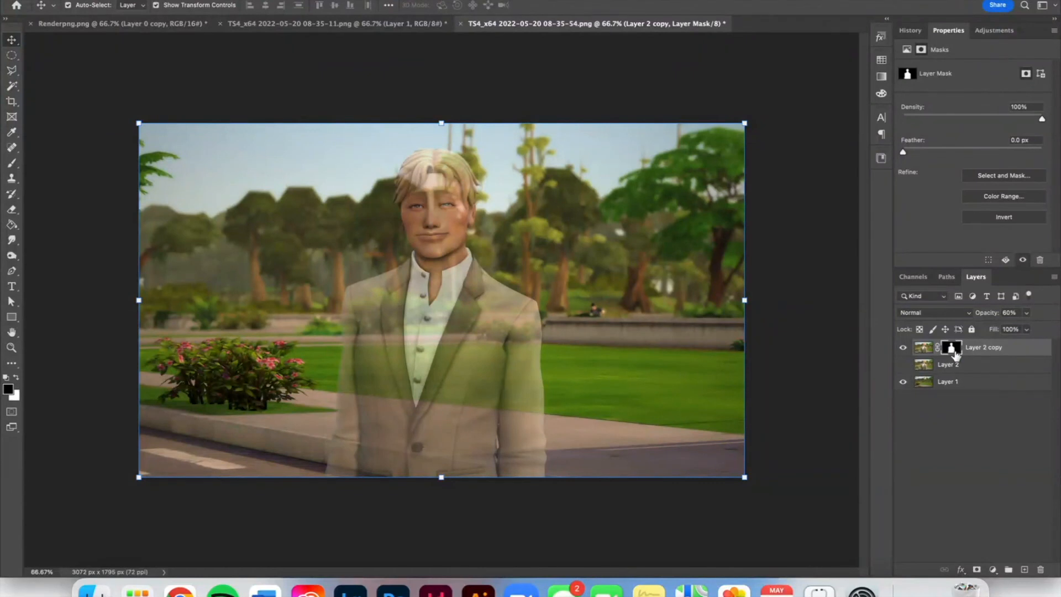
key("Delete")
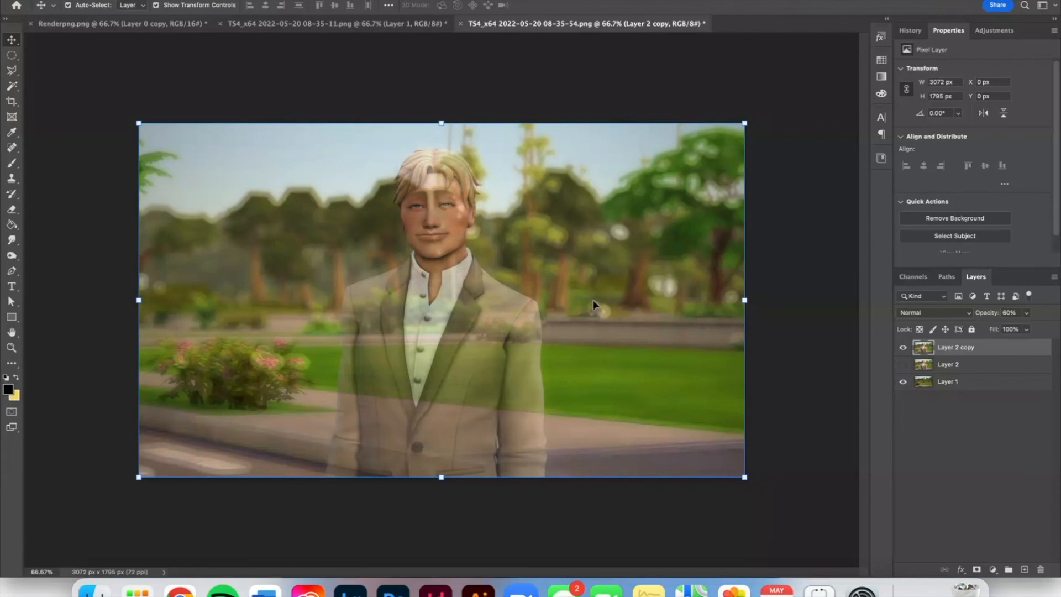
Undo the layer mask's removal and set the Sim layer's opacity to 100%
key("super+z")
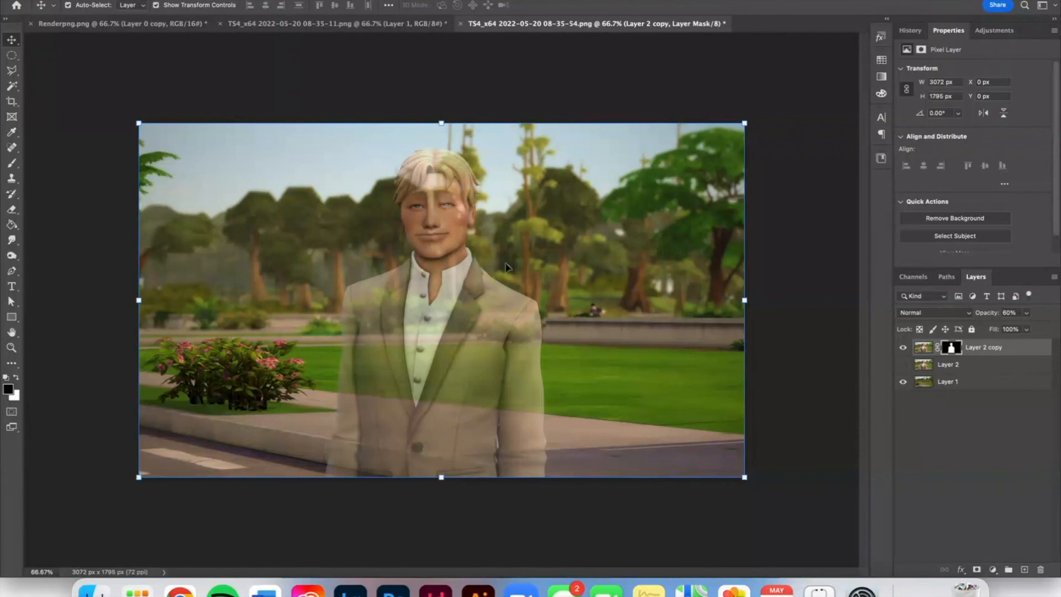
mouse_move(459, 345)
left_mouse_down()
mouse_move(414, 346)
mouse_move(457, 346)
left_mouse_up()
key("0")
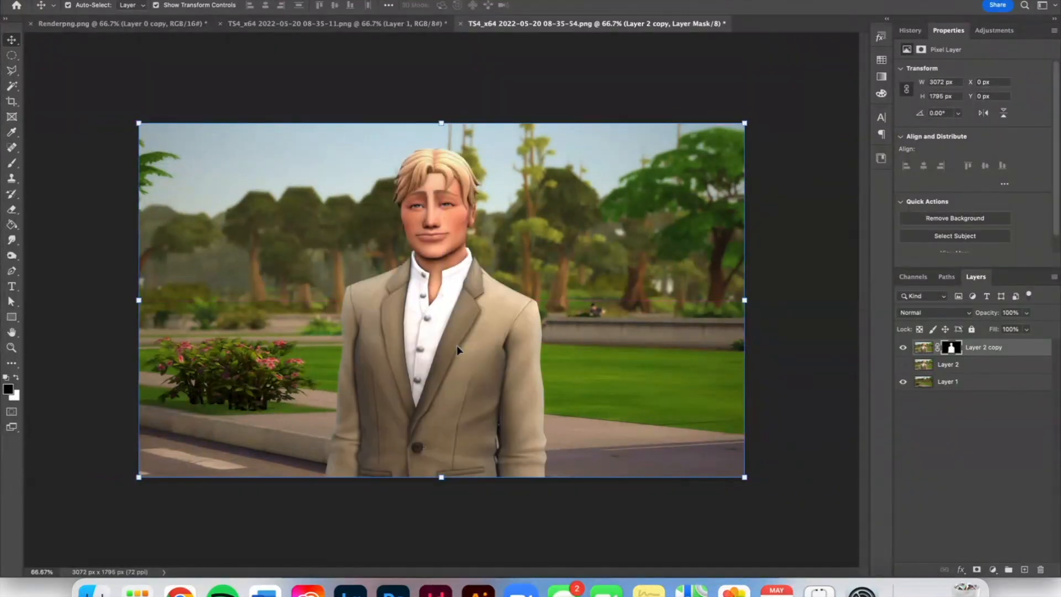
Deselect all layers and view the composite of the masked Sim over the sharp background
left_click(784, 474)
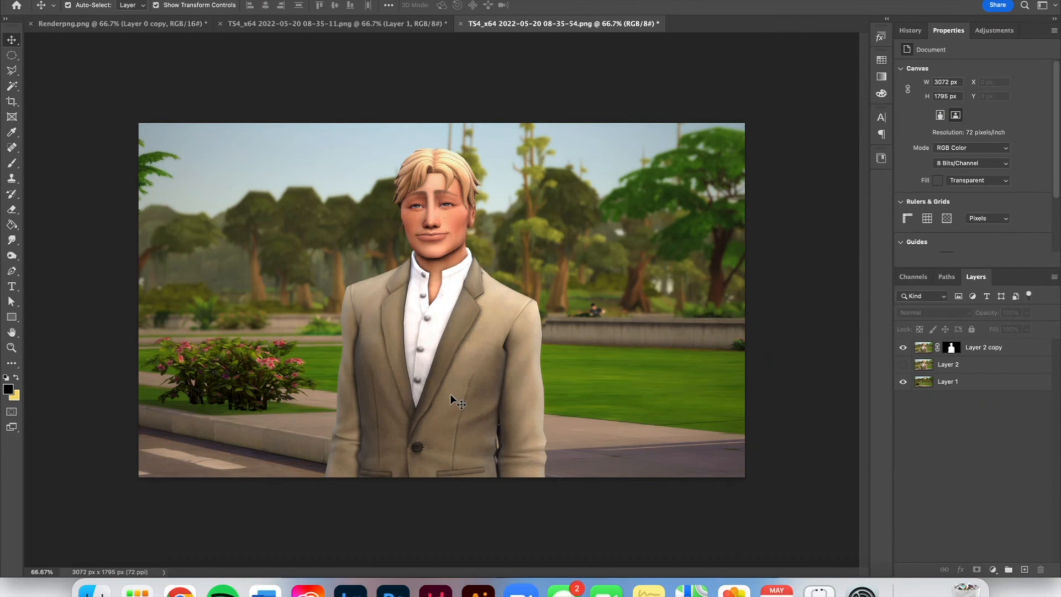
left_click(582, 402)
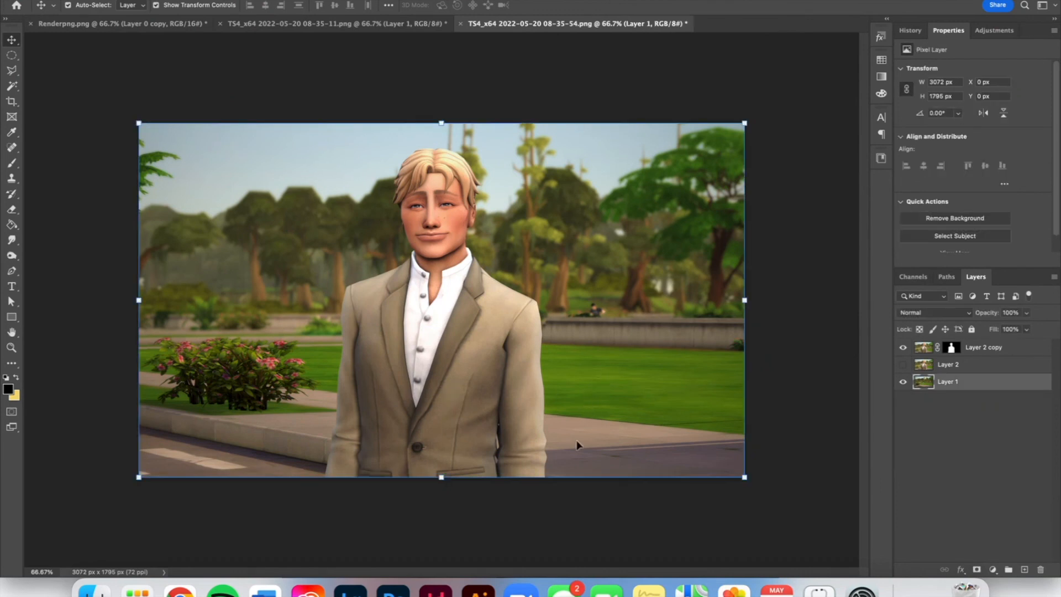
left_click(466, 517)
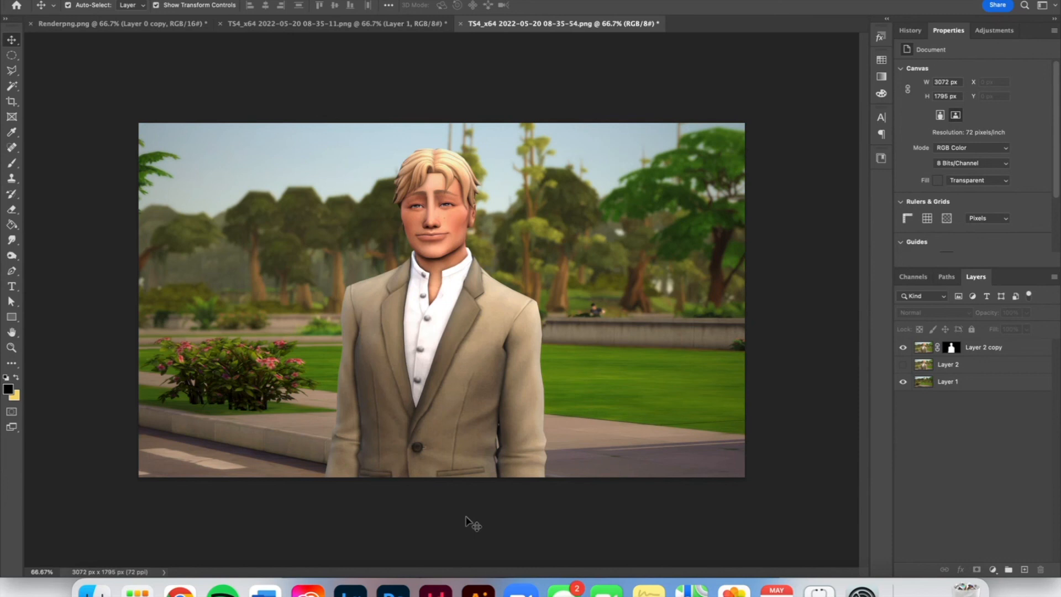